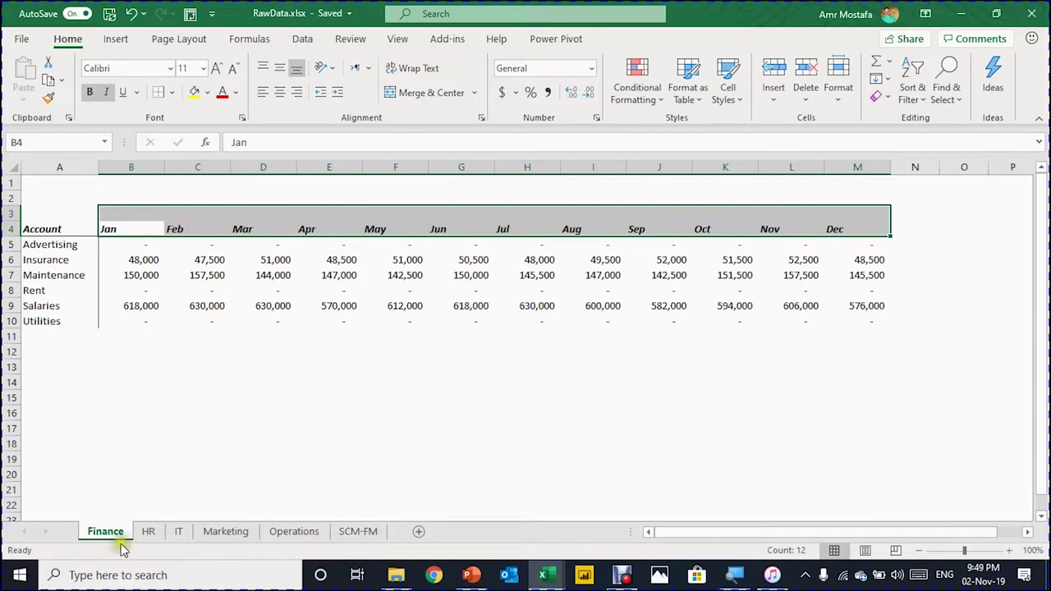
Examine the monthly account tables on the HR, IT, Marketing and Finance sheets of the raw data workbook.
click(149, 532)
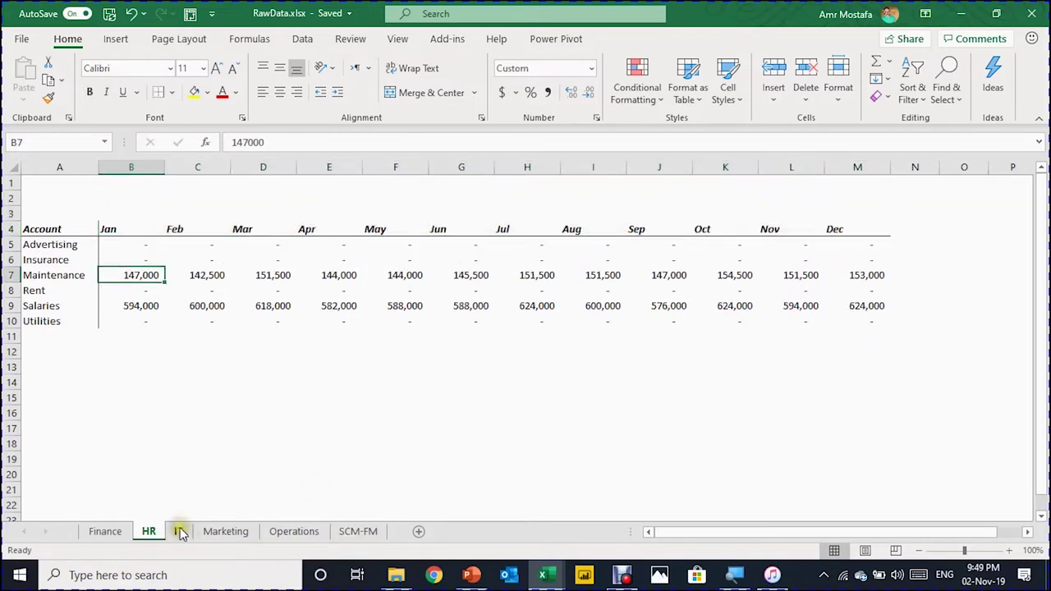
click(180, 535)
click(226, 534)
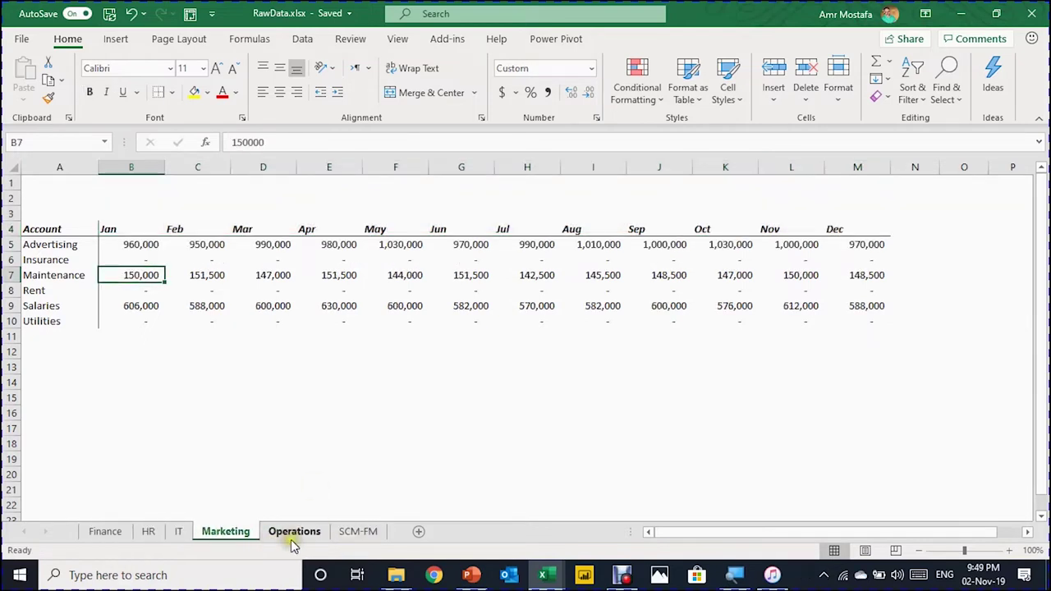
click(181, 533)
click(227, 532)
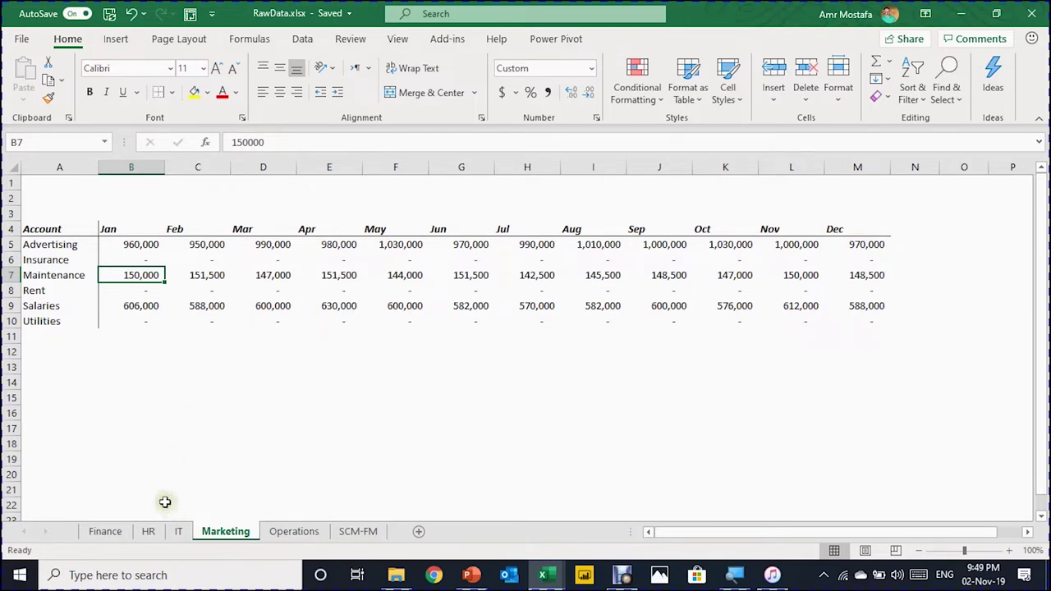
click(123, 536)
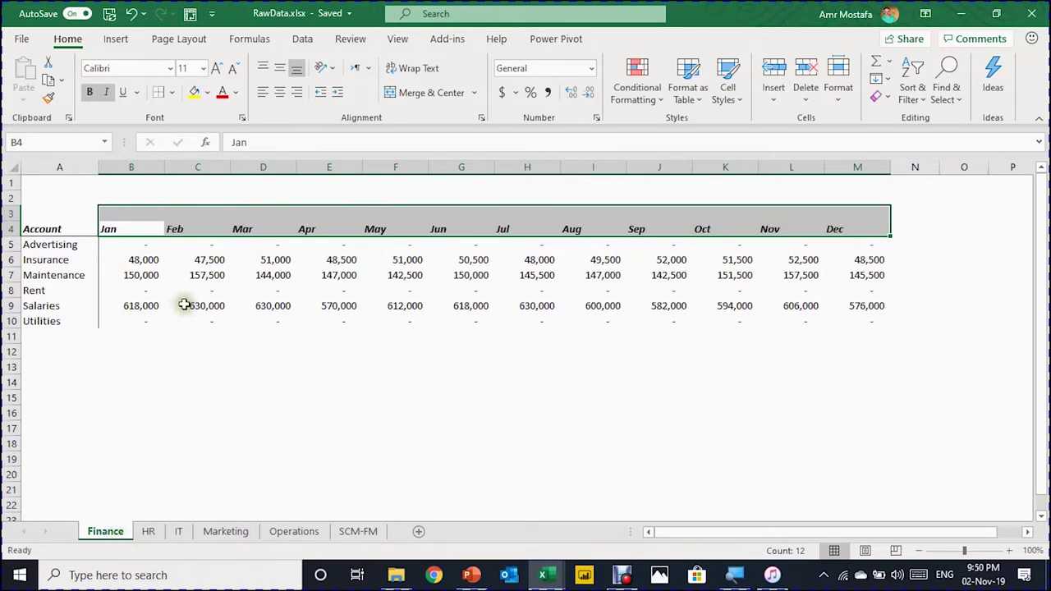
click(148, 534)
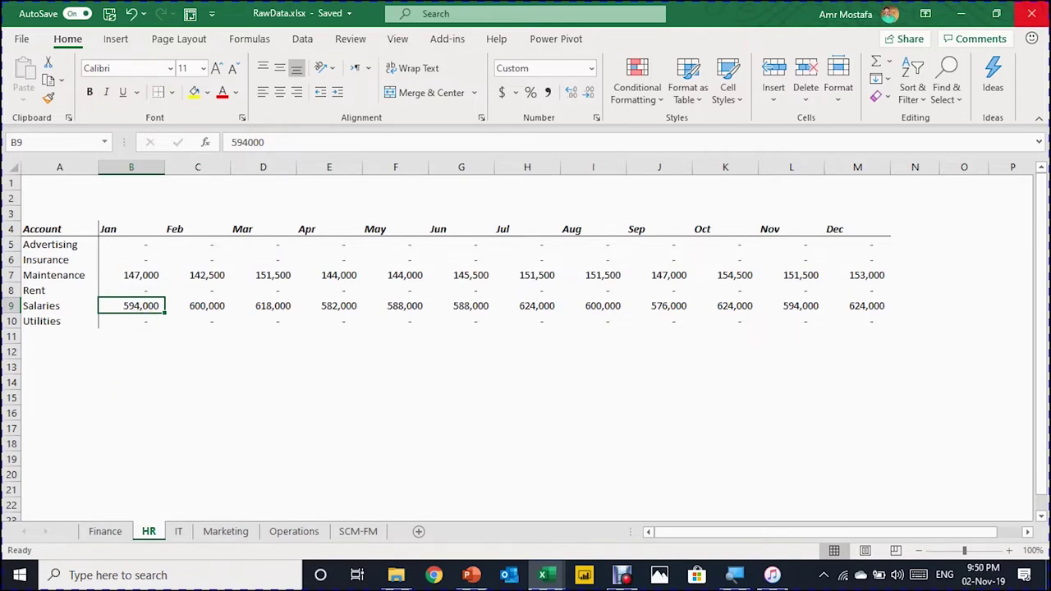
Switch to the blank workbook Book1 and select cell B2 on its empty sheet.
click(540, 575)
click(464, 505)
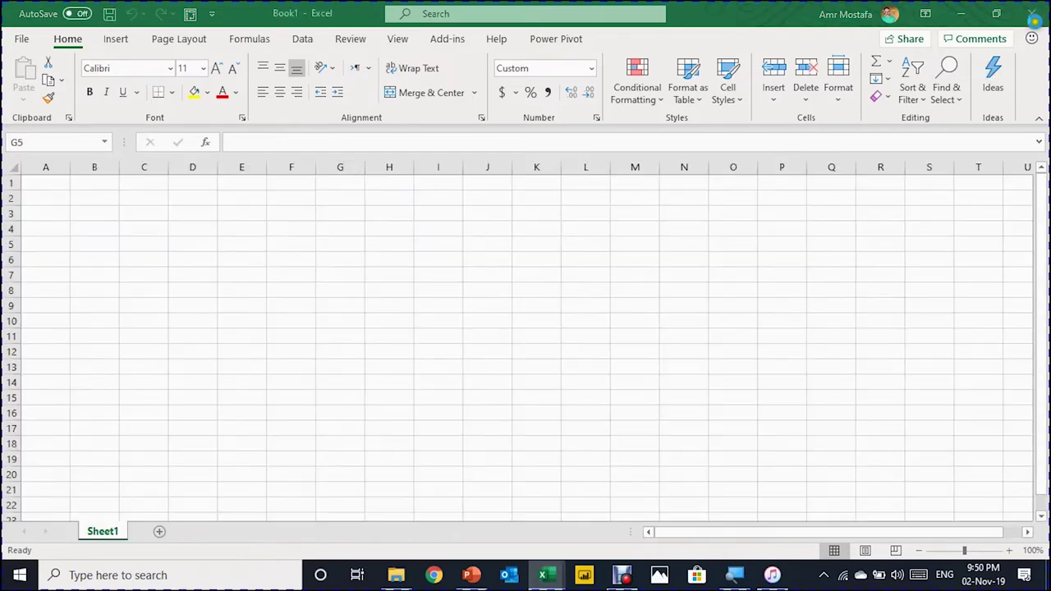
click(162, 216)
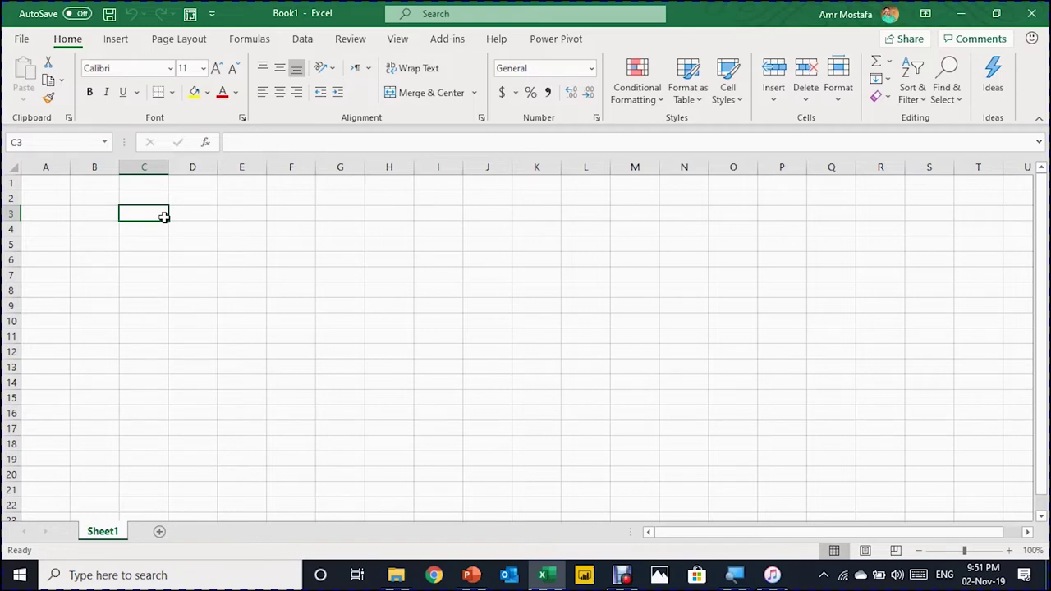
click(96, 196)
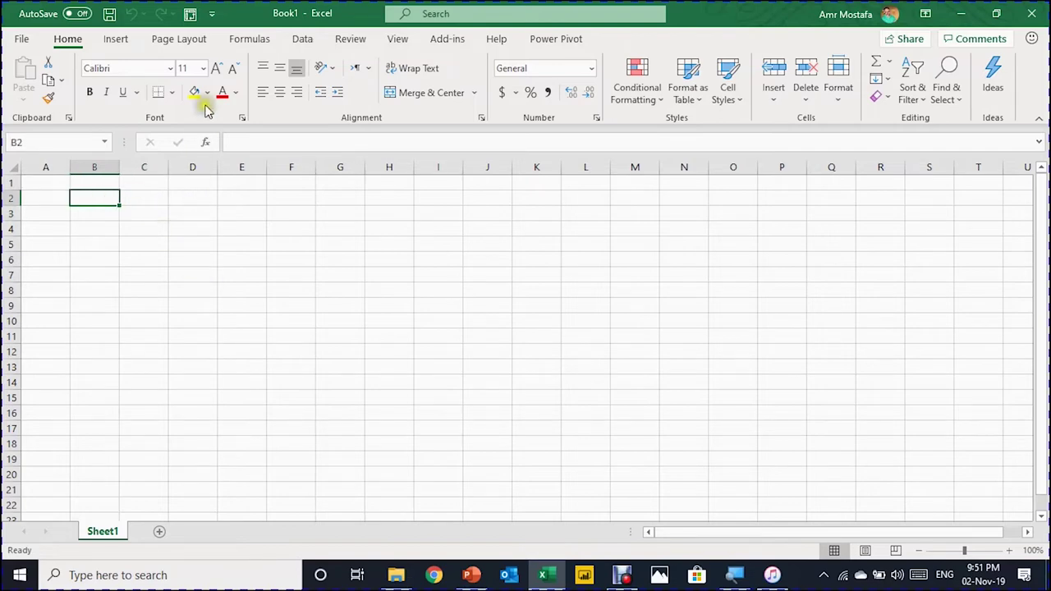
Import RawData.xlsx as a workbook data source and open its Finance sheet in the Power Query Editor.
click(303, 39)
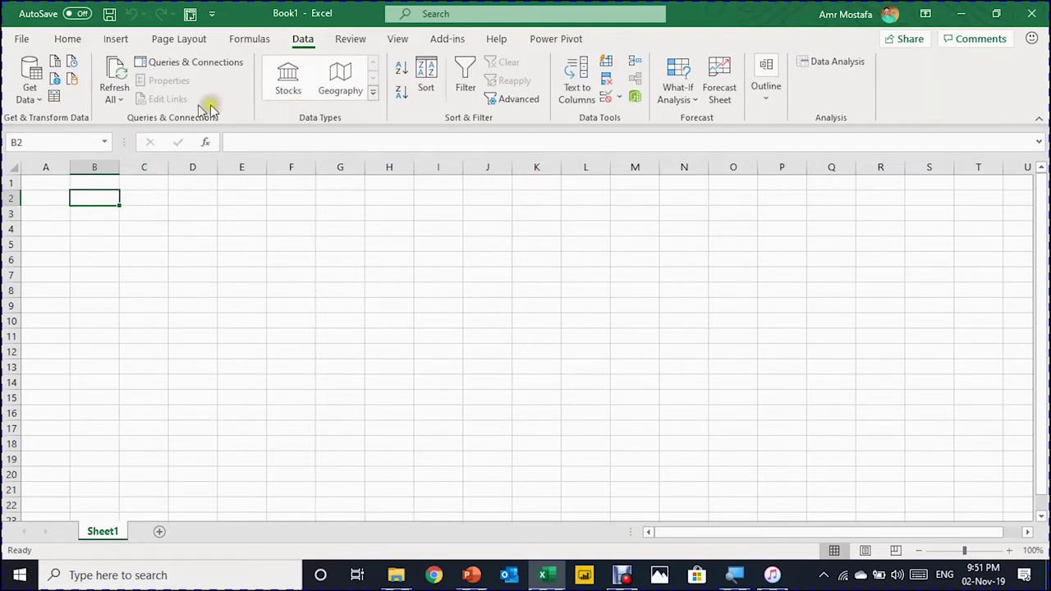
click(34, 97)
click(73, 129)
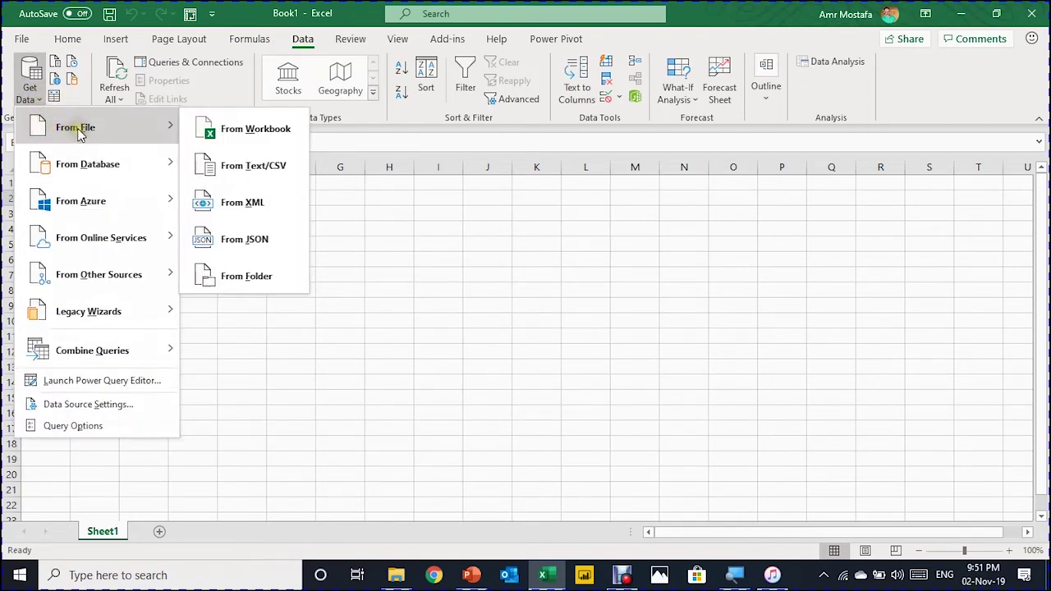
click(288, 134)
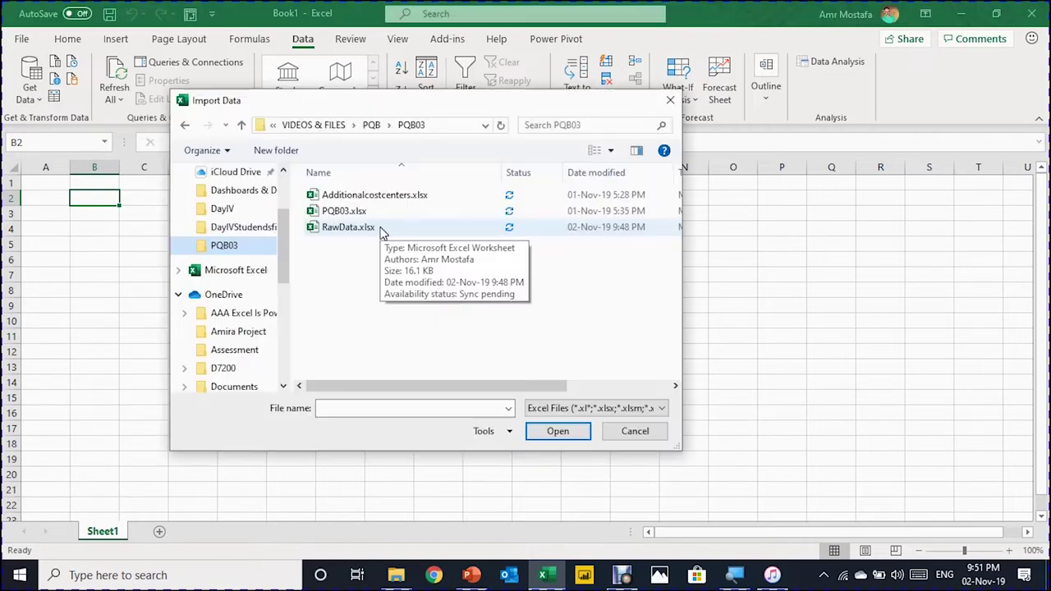
click(381, 233)
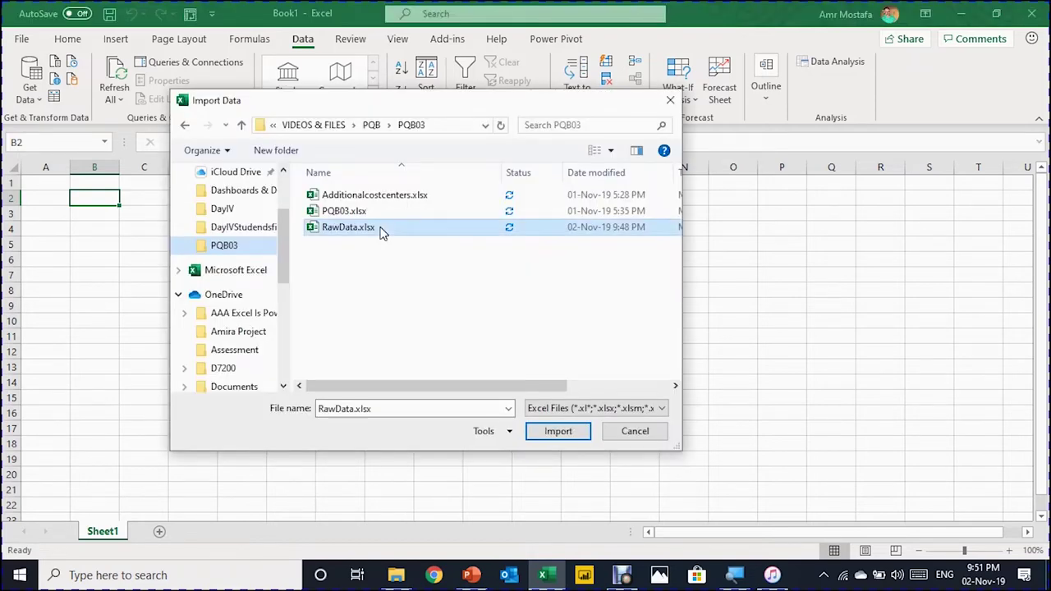
click(553, 432)
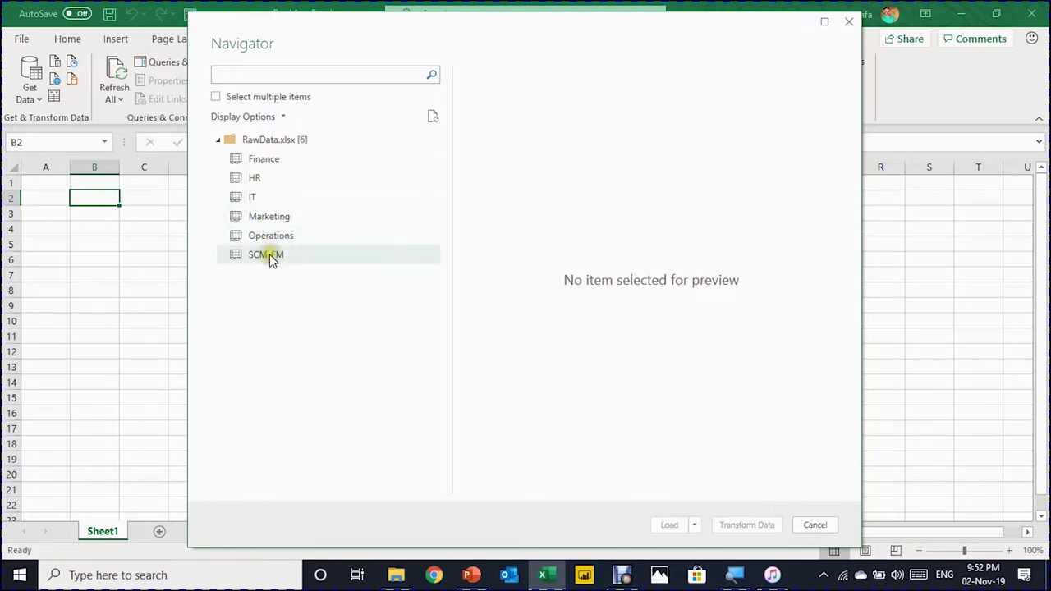
click(263, 164)
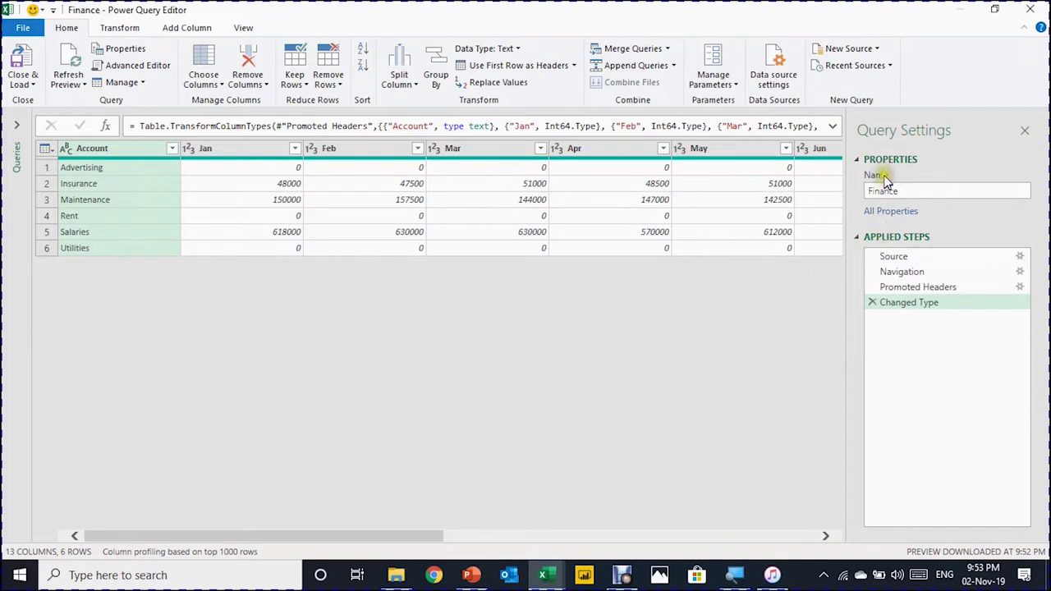
Rename the query as OPEX.
drag(906, 192, 851, 187)
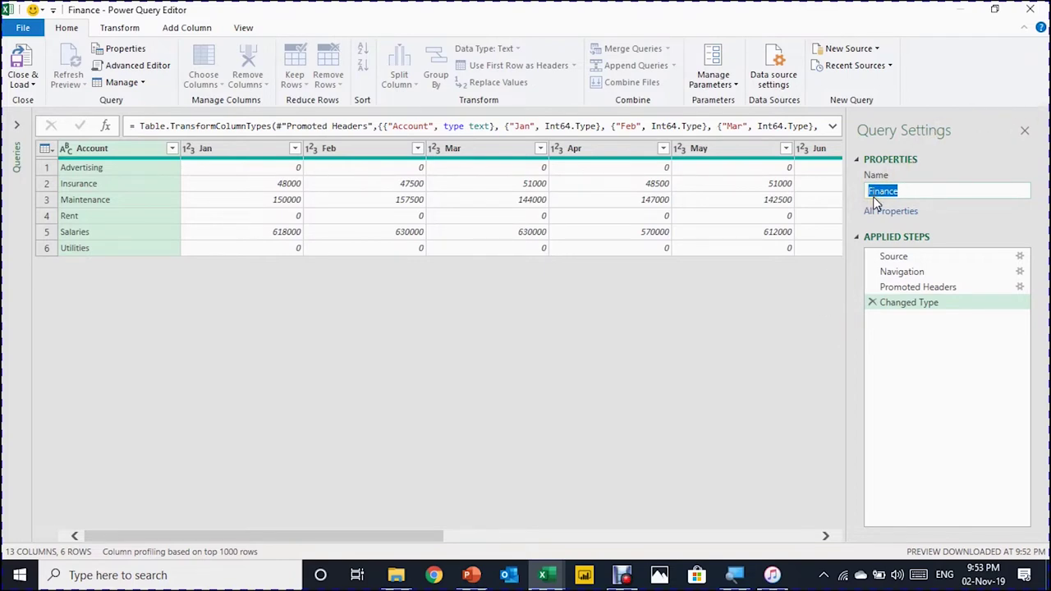
text(OPEX)
key(Return)
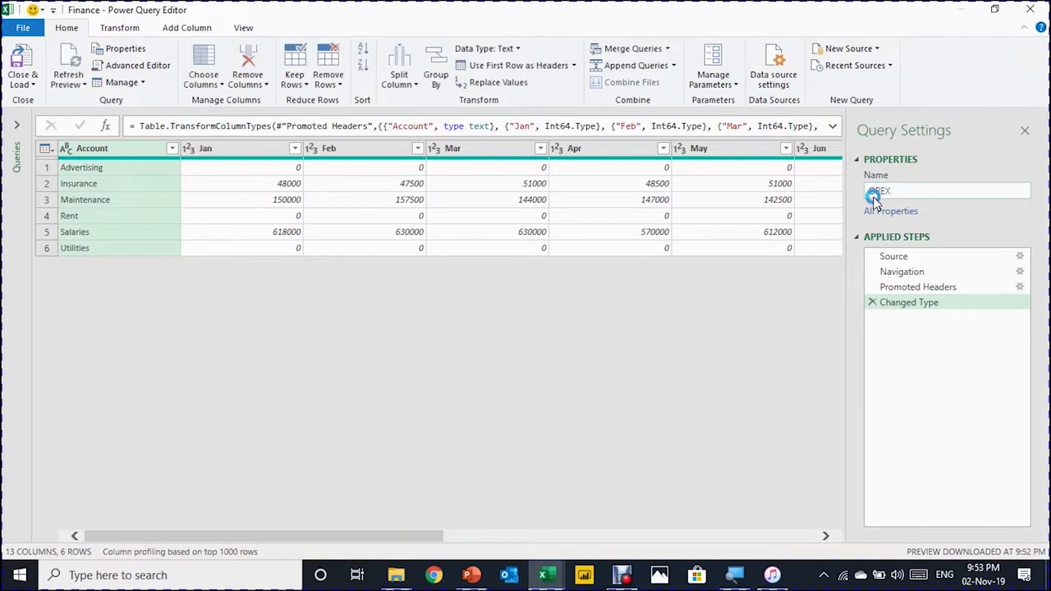
Compare the Source and Navigation steps, and delete Navigation and all steps following it from the query.
click(918, 258)
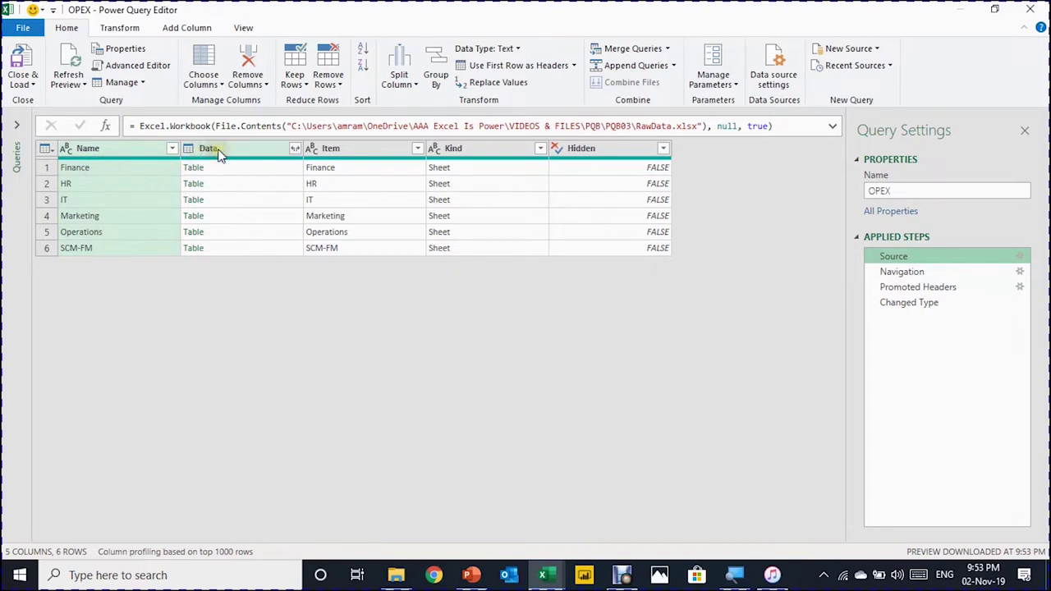
click(281, 170)
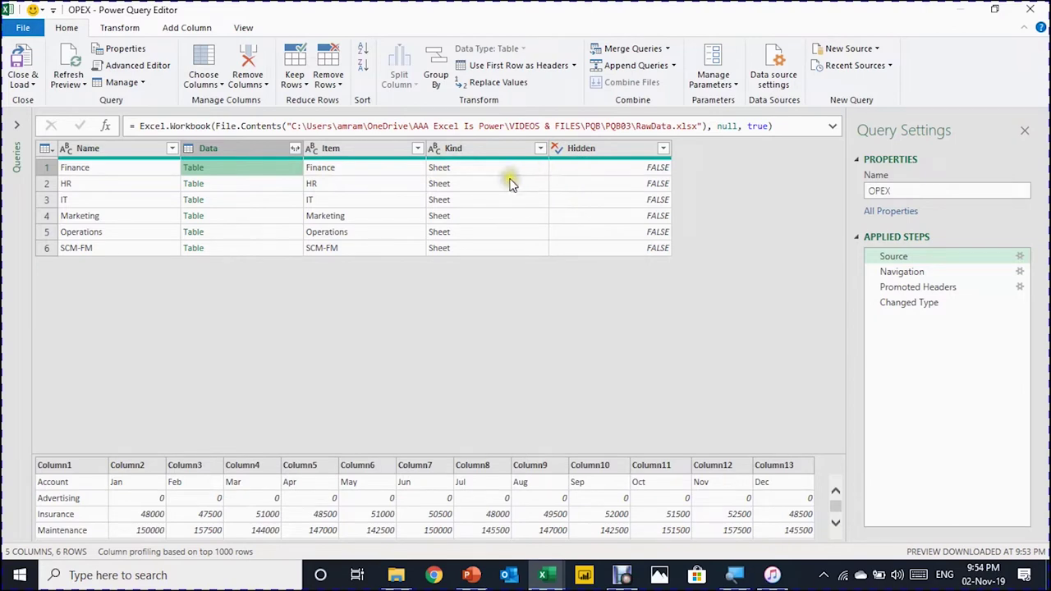
click(925, 273)
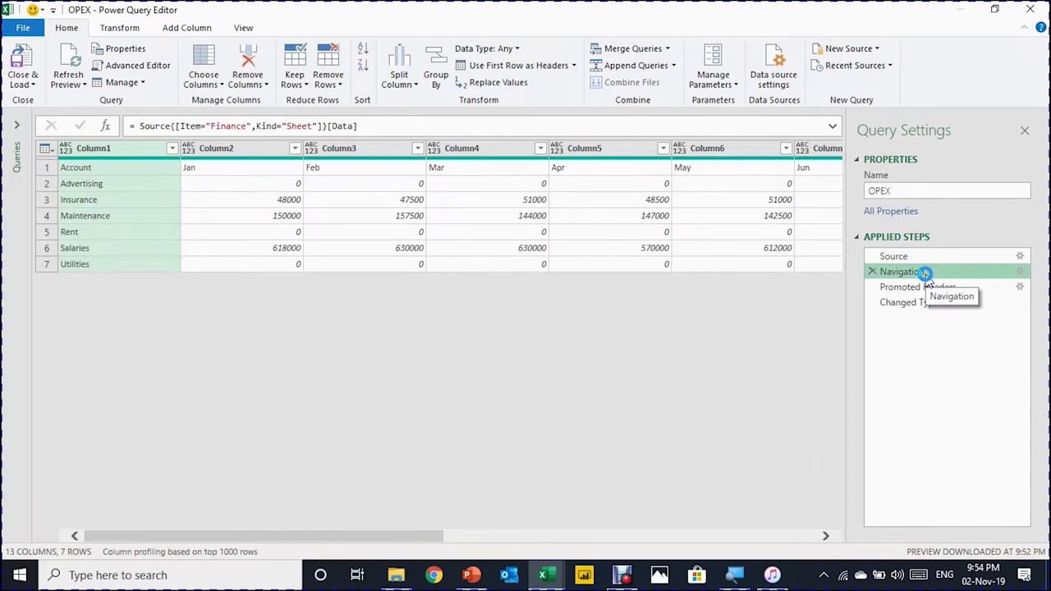
click(925, 256)
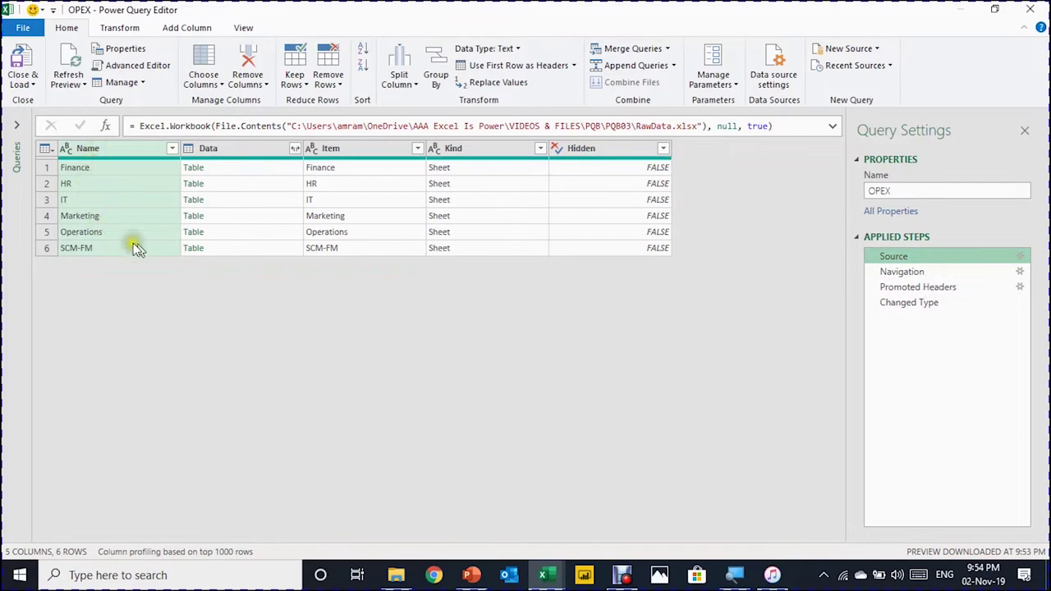
click(918, 274)
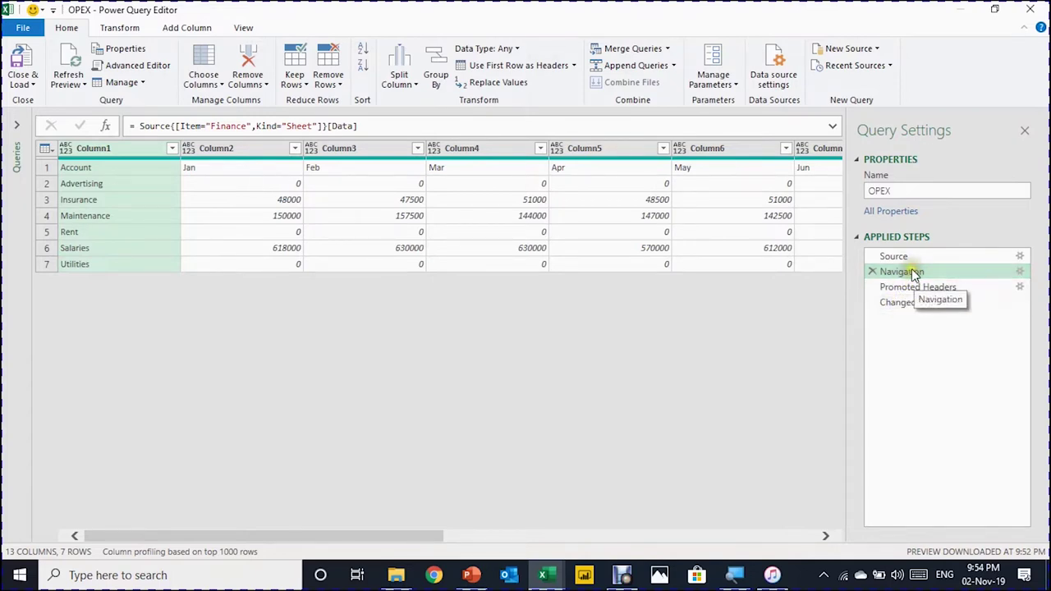
right_click(913, 271)
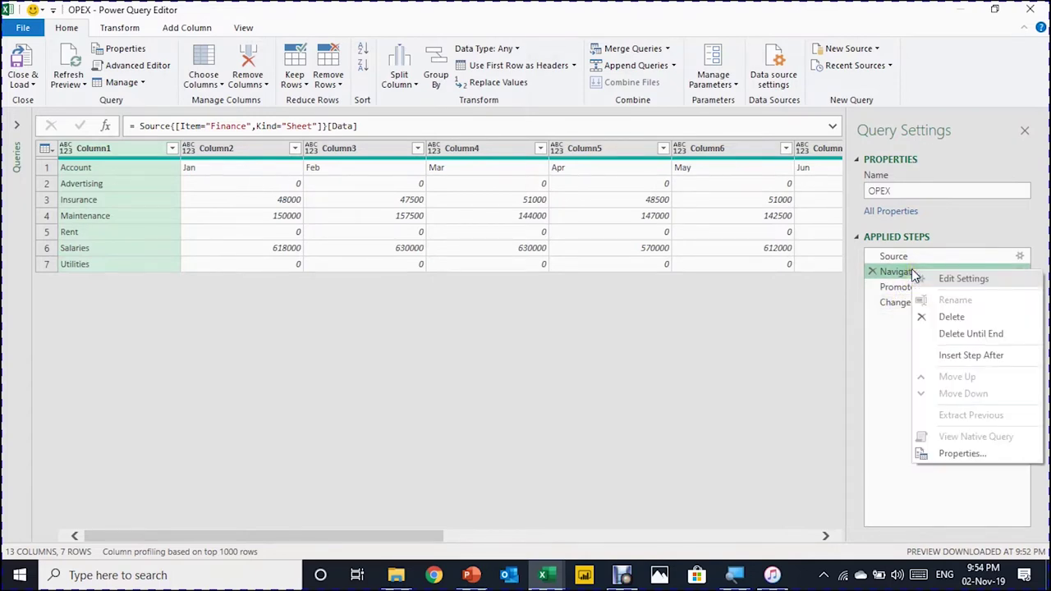
click(970, 342)
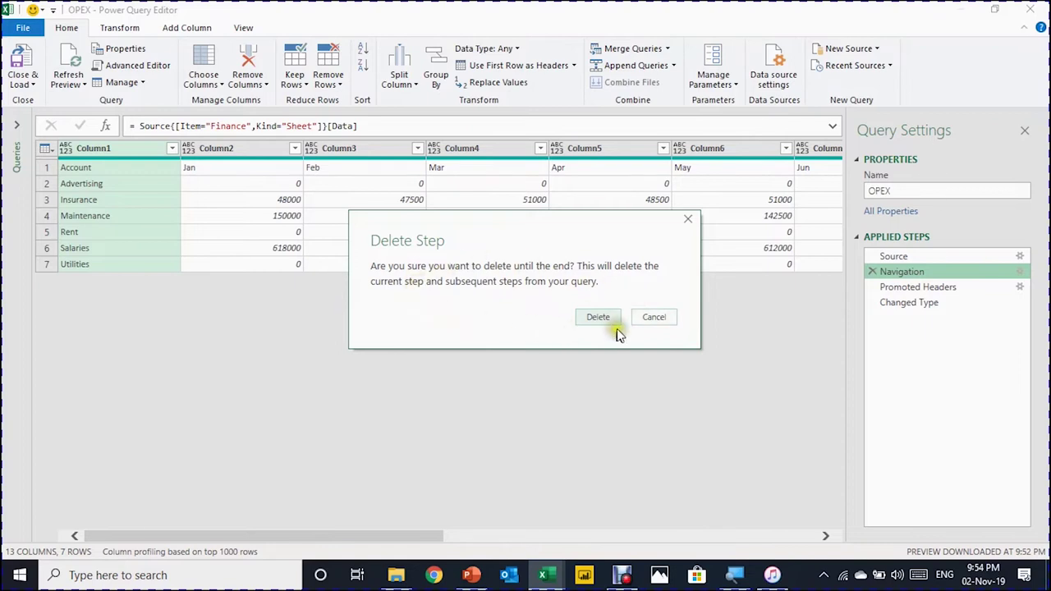
click(605, 320)
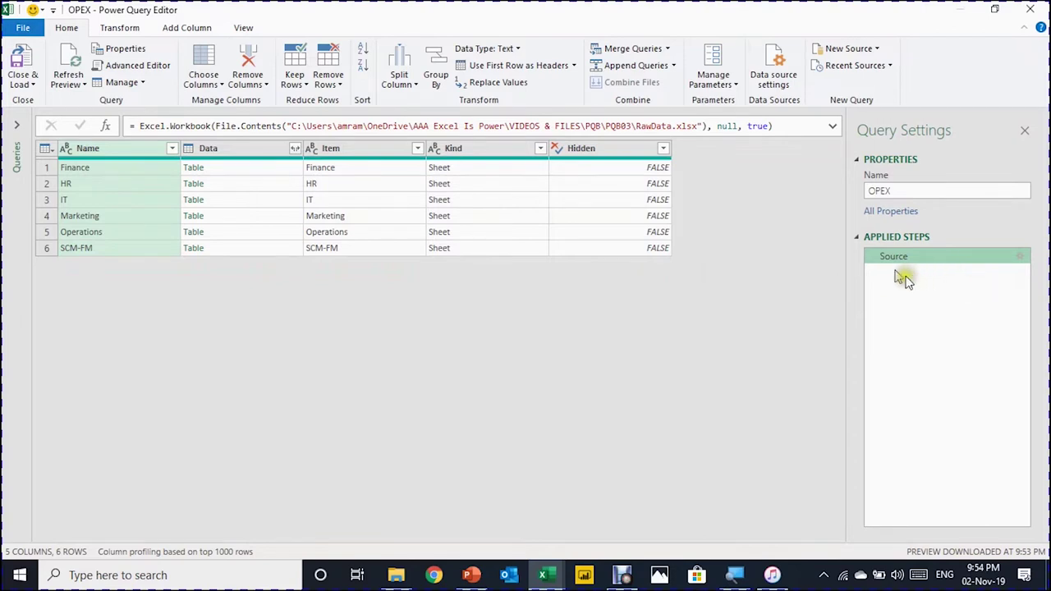
Preview the Finance table and remove the Item, Kind and Hidden columns, keeping only Name and Data.
click(247, 172)
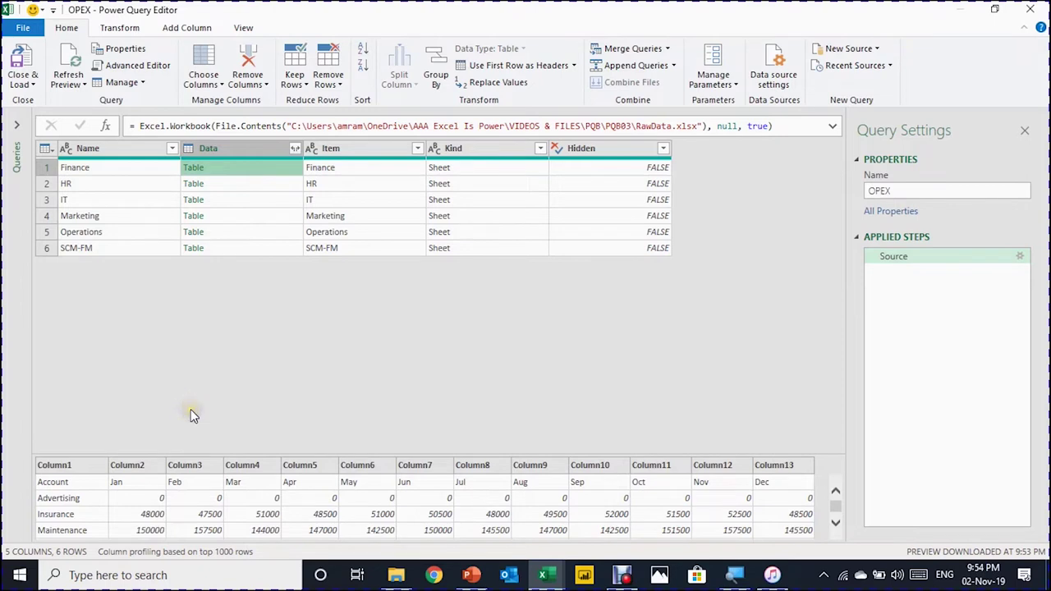
click(242, 150)
click(348, 149)
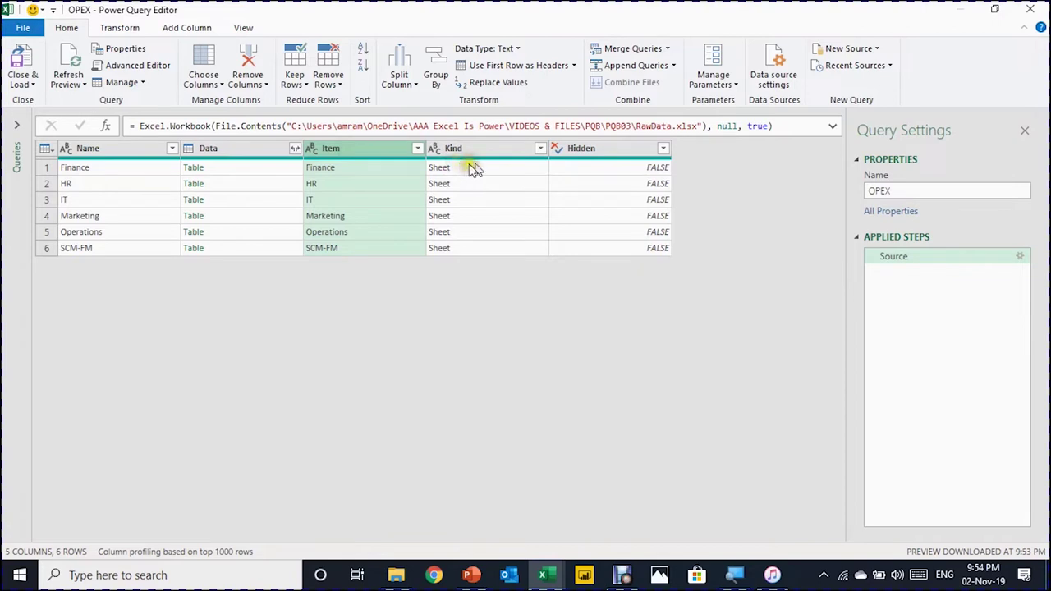
shift+click(616, 154)
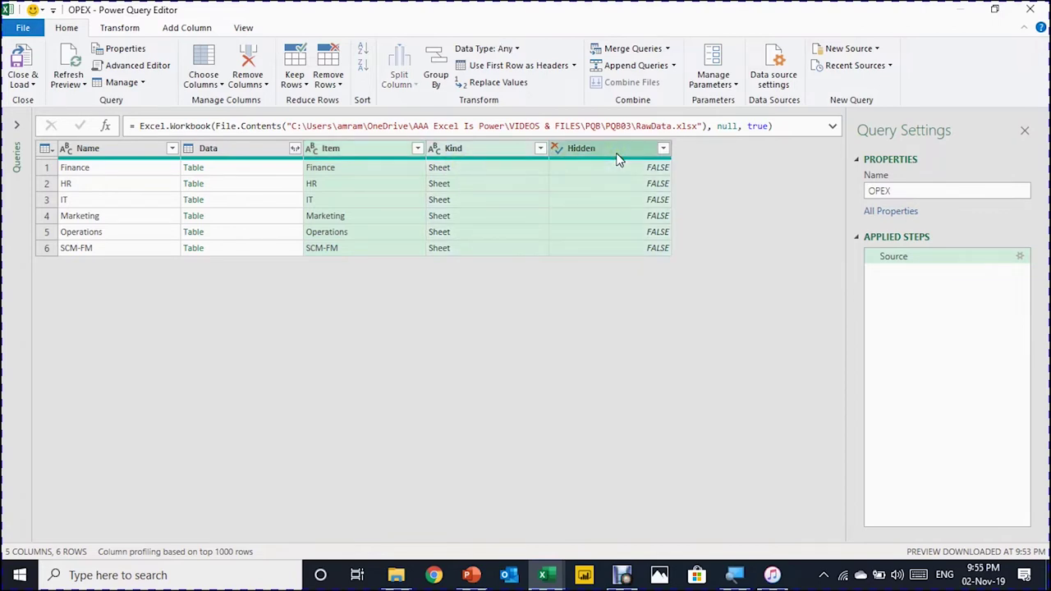
right_click(620, 160)
click(666, 181)
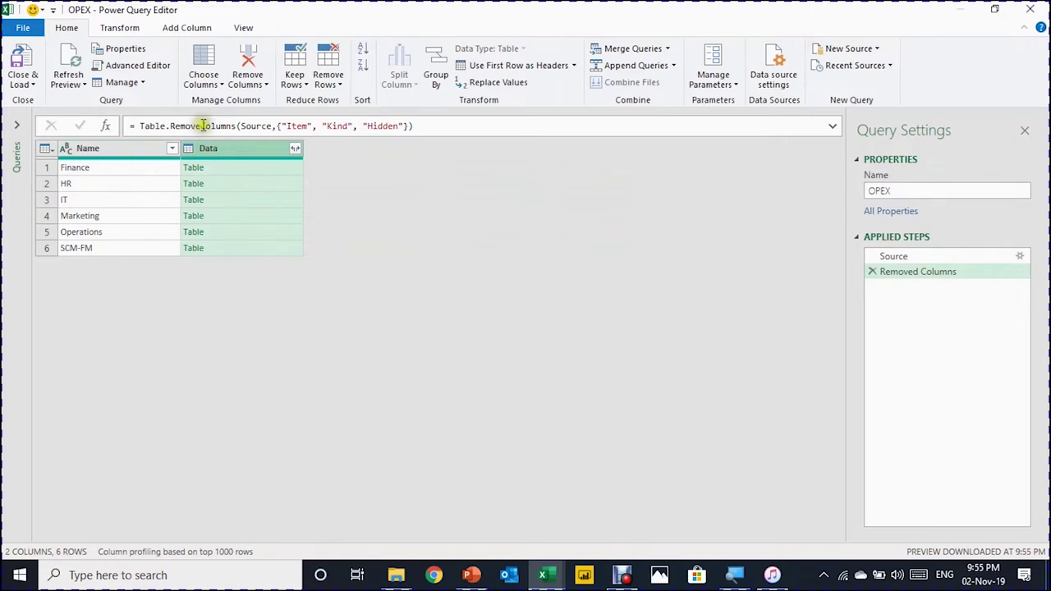
Expand the Data column to all its columns, without using the original column name as prefix.
click(250, 175)
click(295, 149)
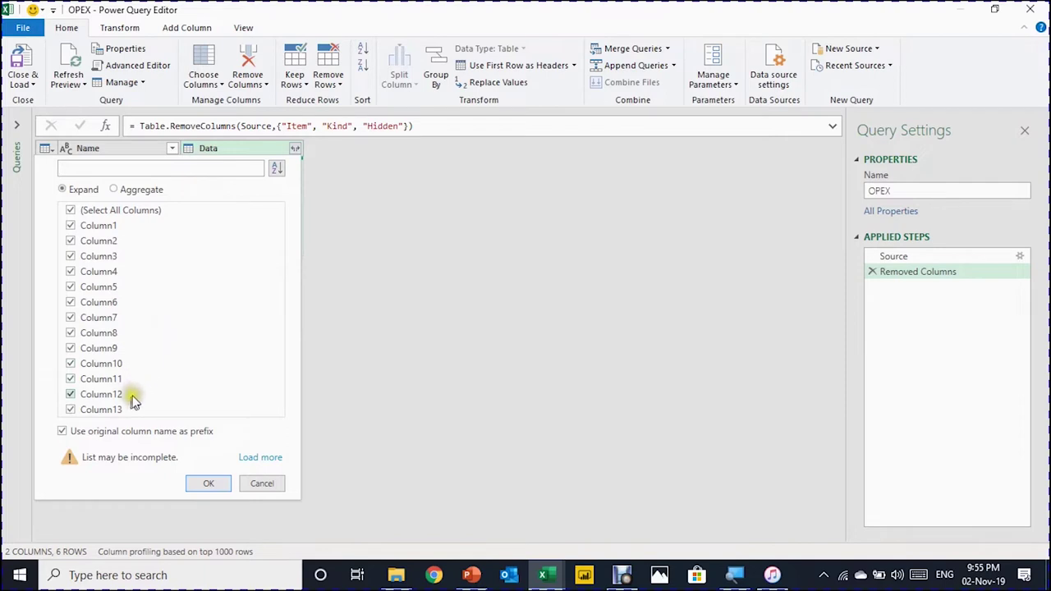
click(64, 432)
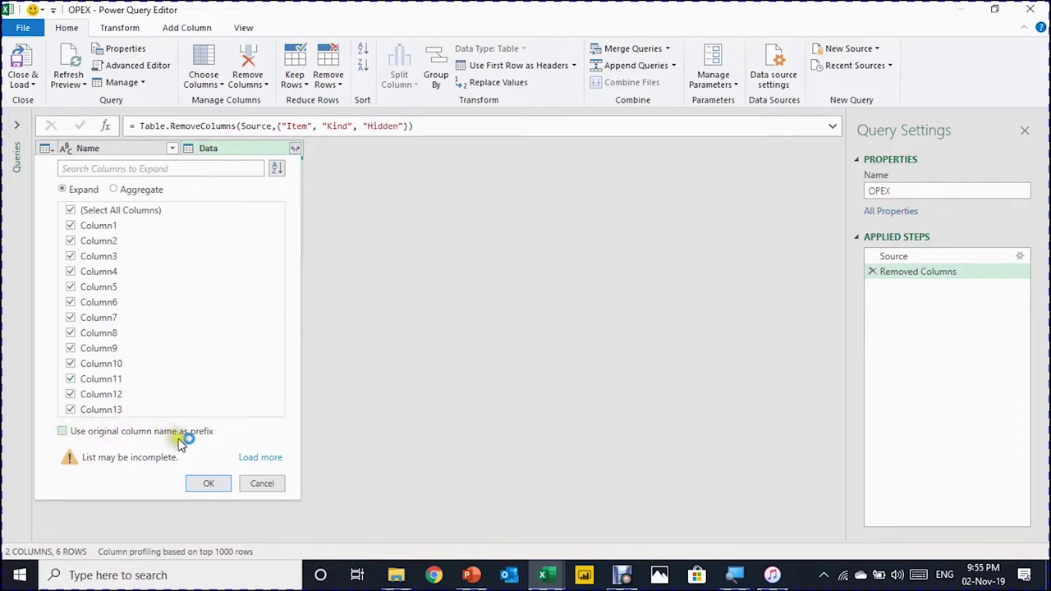
click(213, 486)
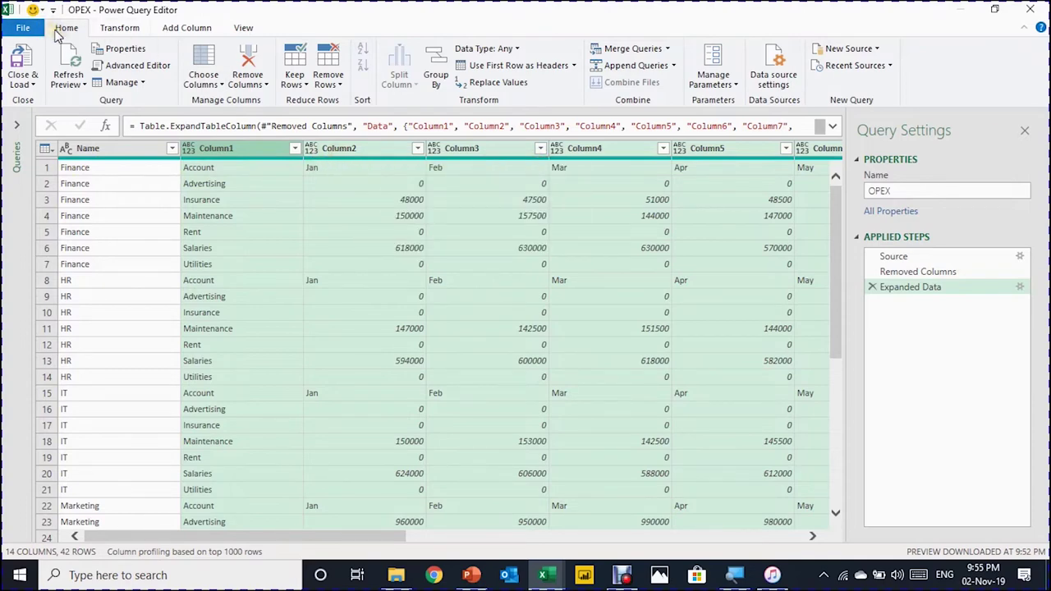
Promote the first row to headers and rename the first column, Finance, as CostCentre.
click(492, 73)
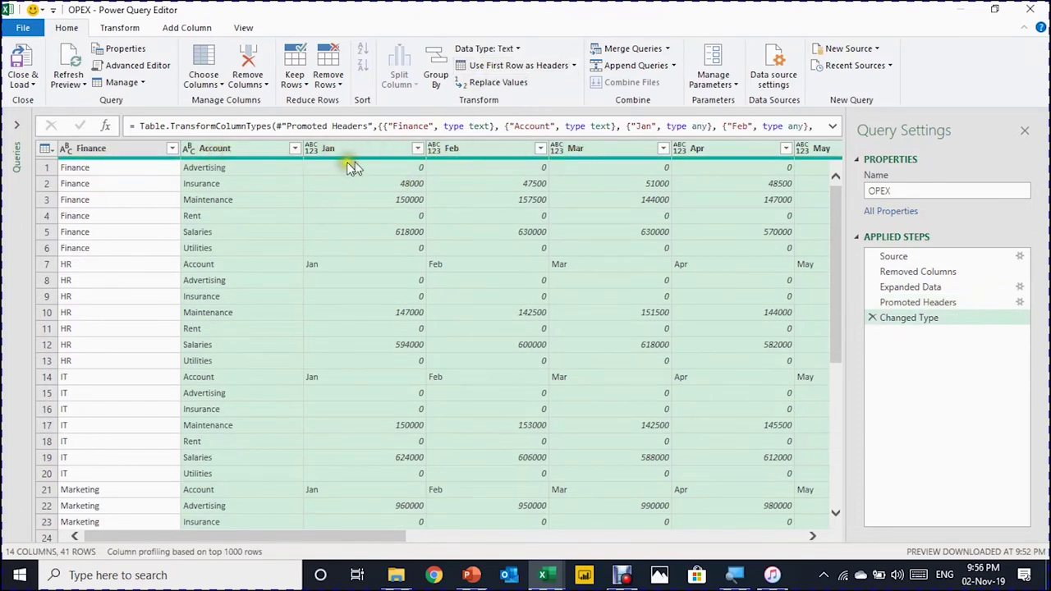
double_click(97, 155)
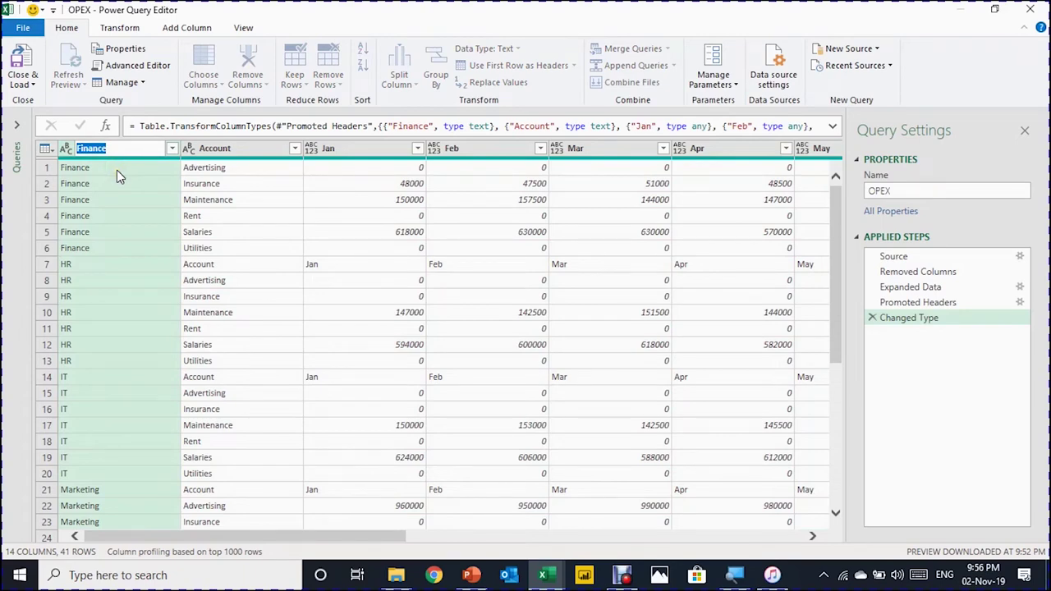
text(CostCentre)
key(Return)
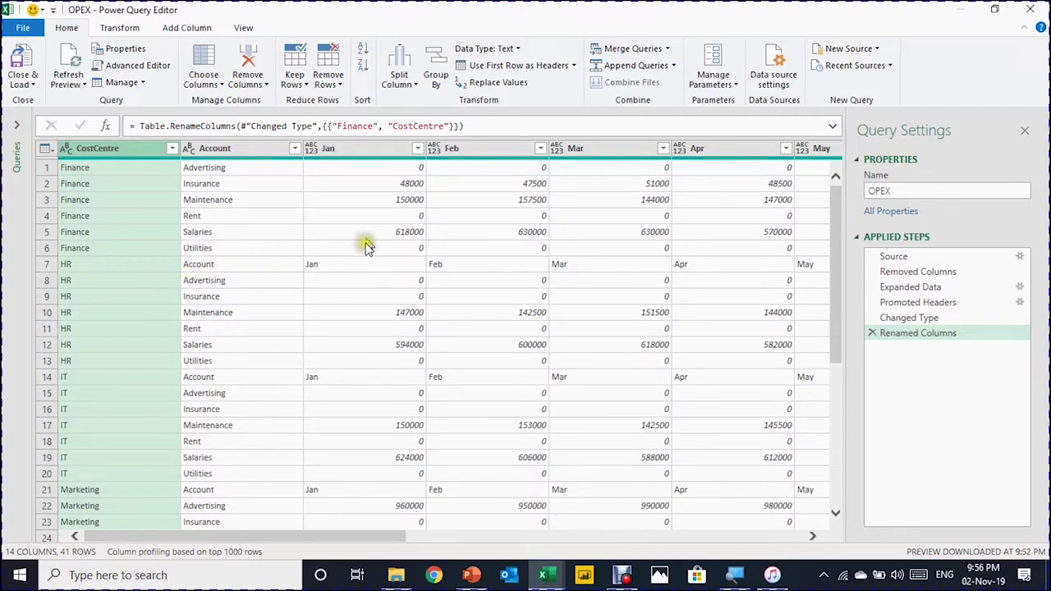
Filter the Jan column to exclude the repeated header rows containing the value Jan.
click(418, 150)
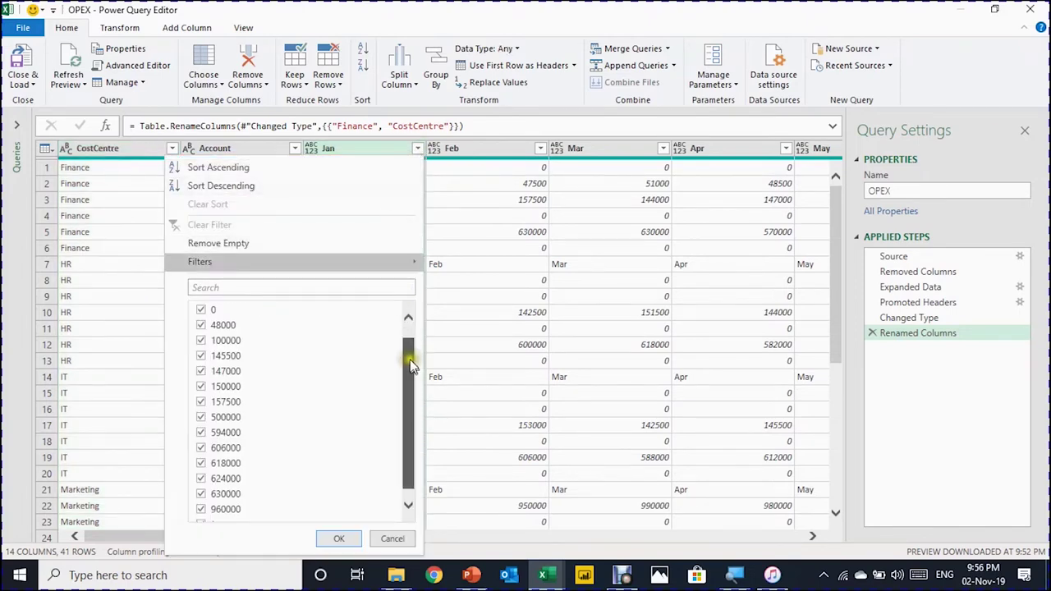
scroll(412, 353, down, 1)
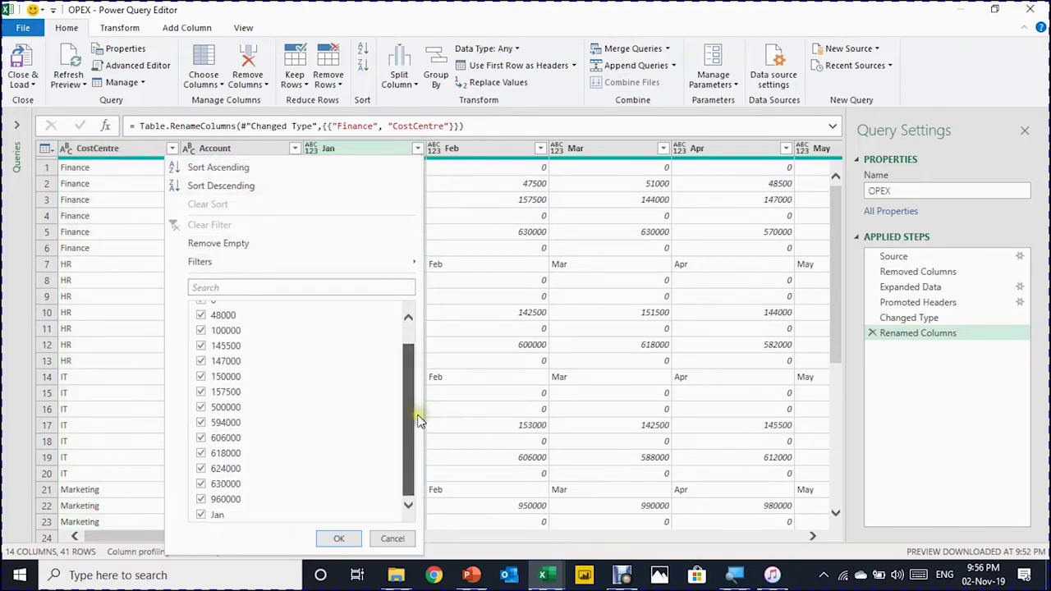
click(202, 514)
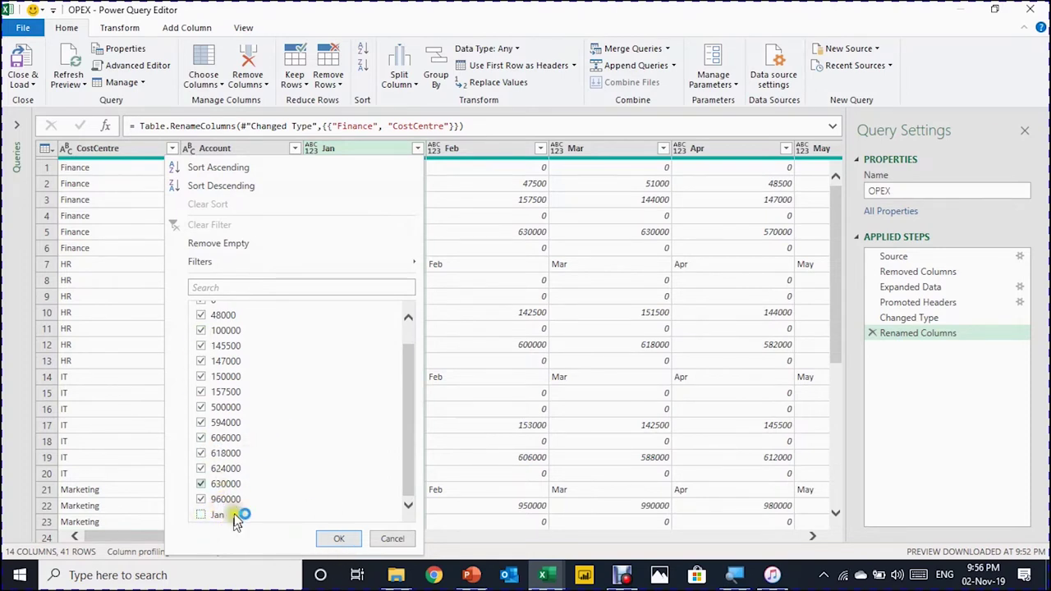
click(338, 543)
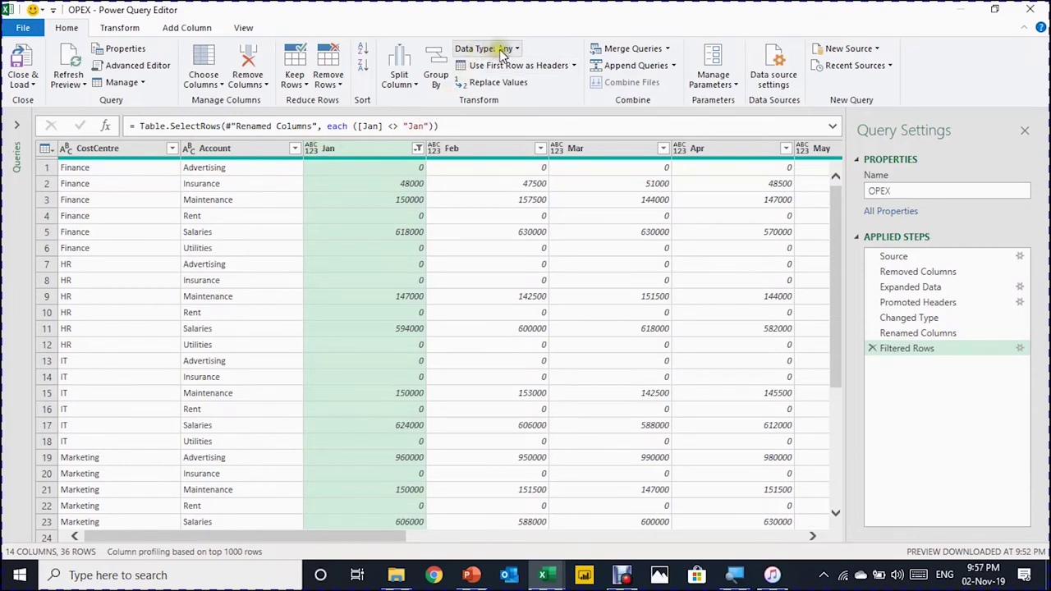
Set the data type of all month columns from Jan to Dec to Decimal Number.
click(314, 150)
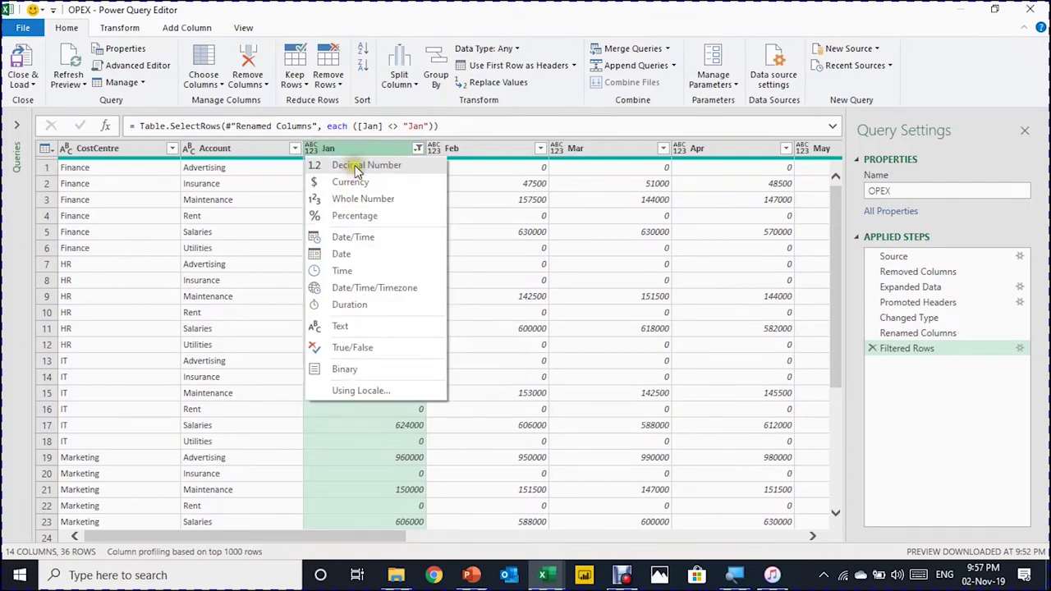
click(354, 165)
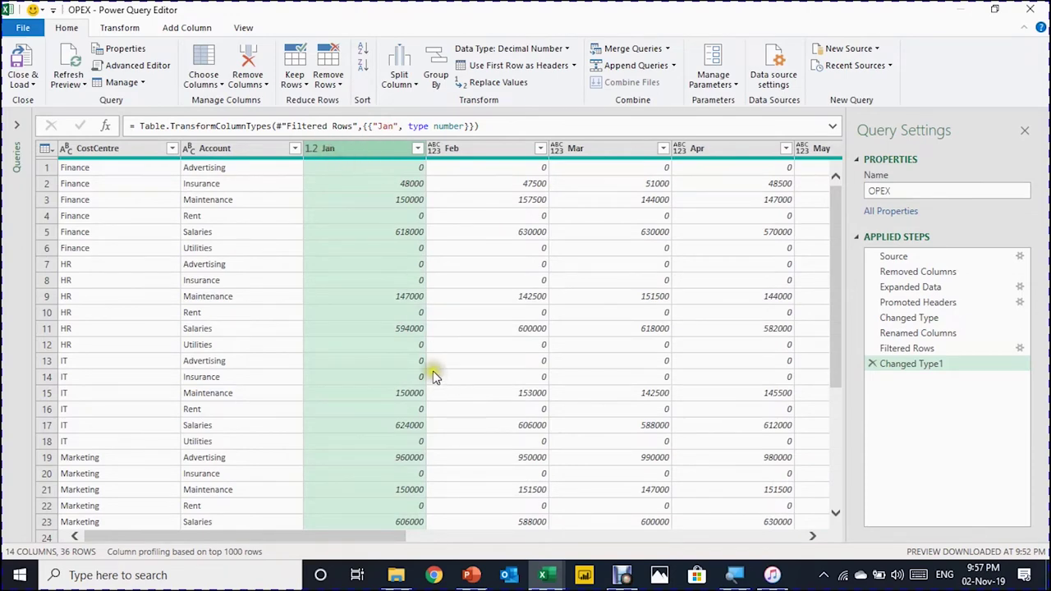
click(364, 537)
drag(370, 538, 716, 533)
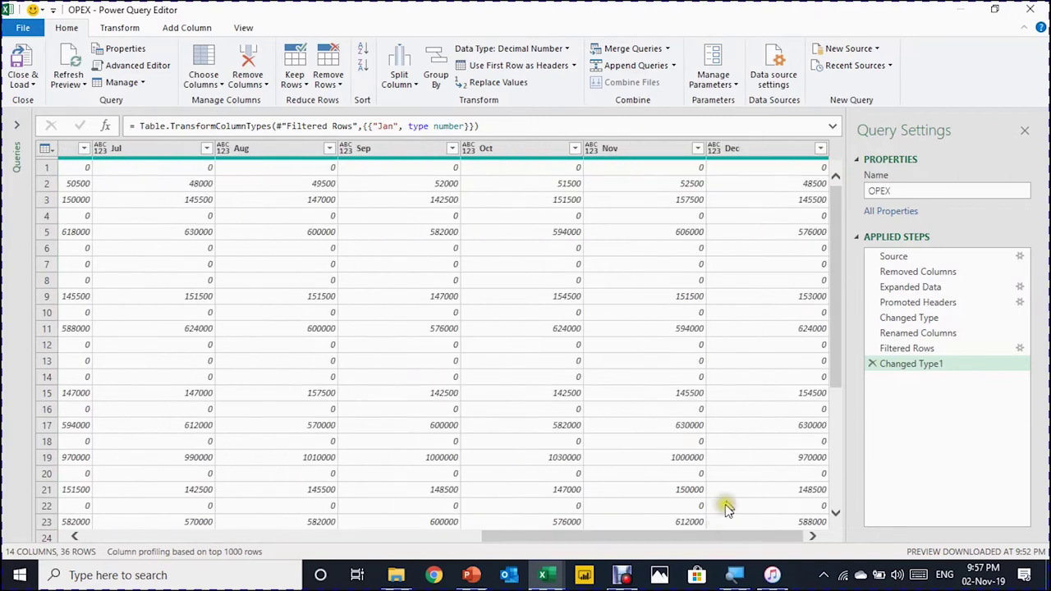
shift+click(729, 149)
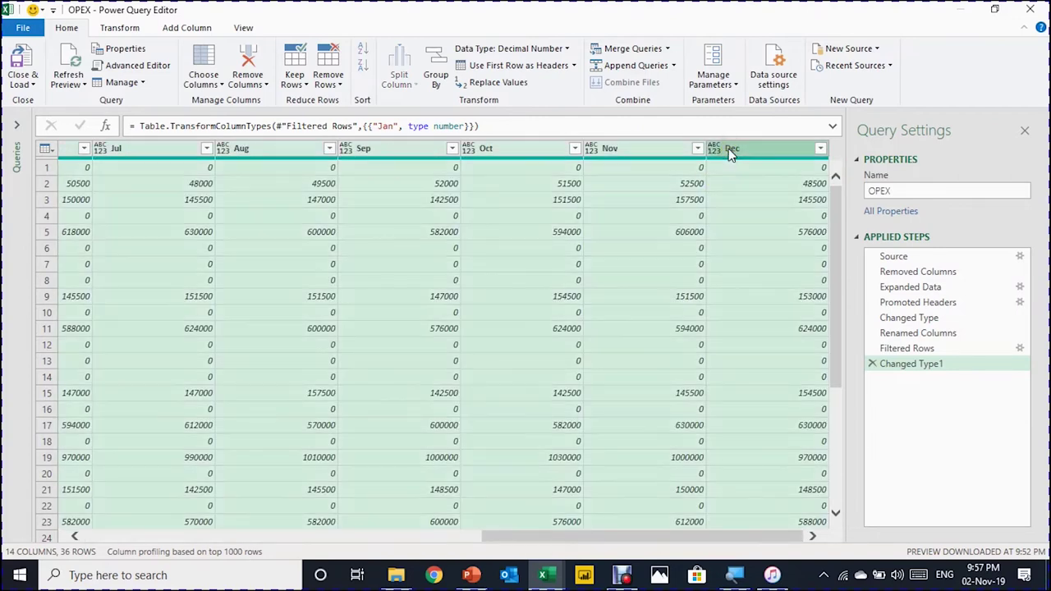
click(572, 51)
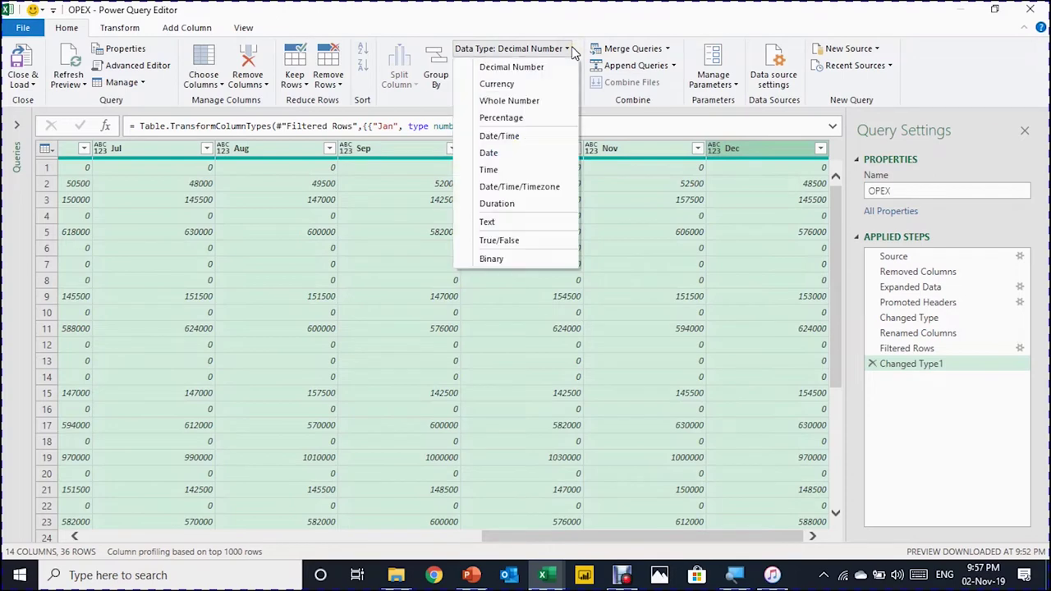
click(551, 68)
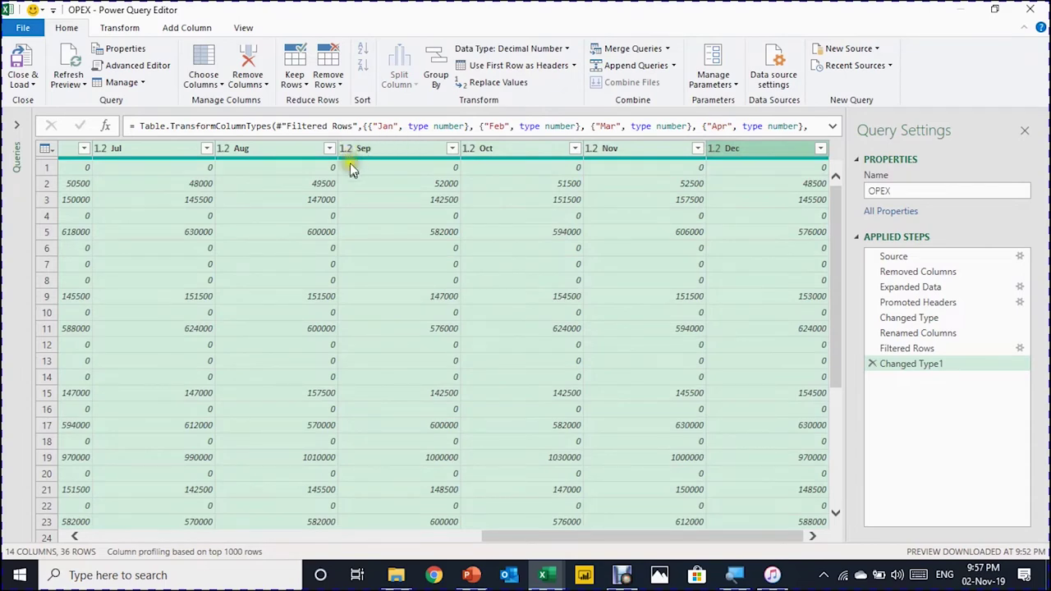
drag(617, 534, 194, 548)
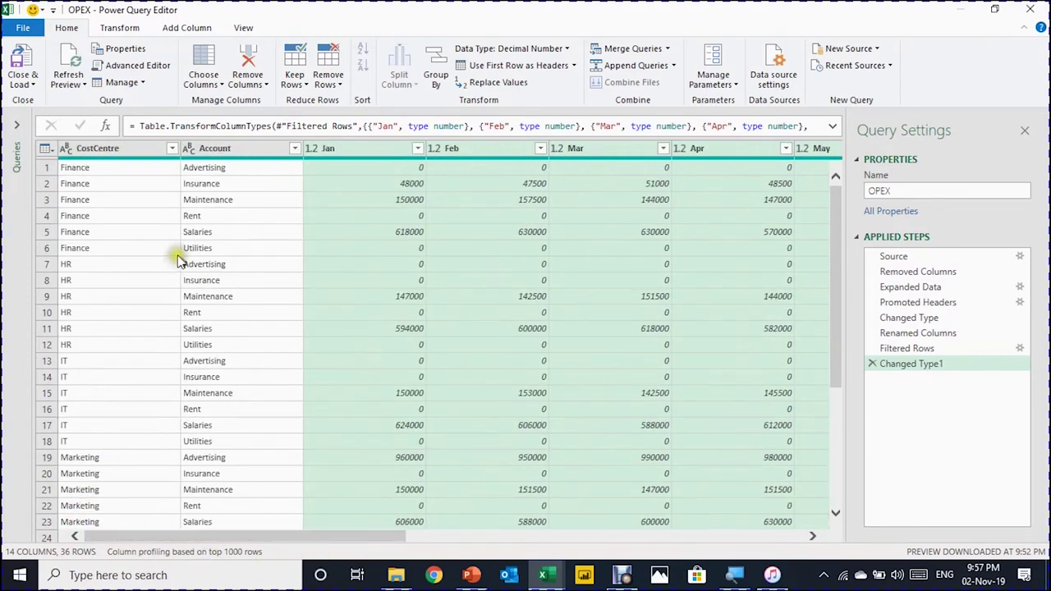
click(220, 236)
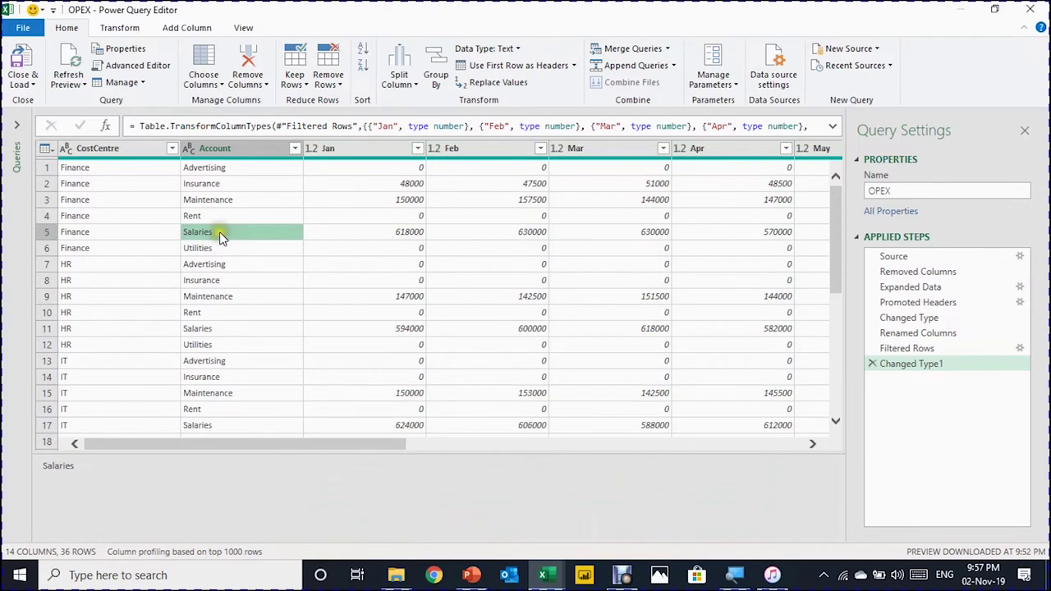
Load the query as a table at cell B2 of the existing worksheet and widen the Queries & Connections pane.
click(33, 76)
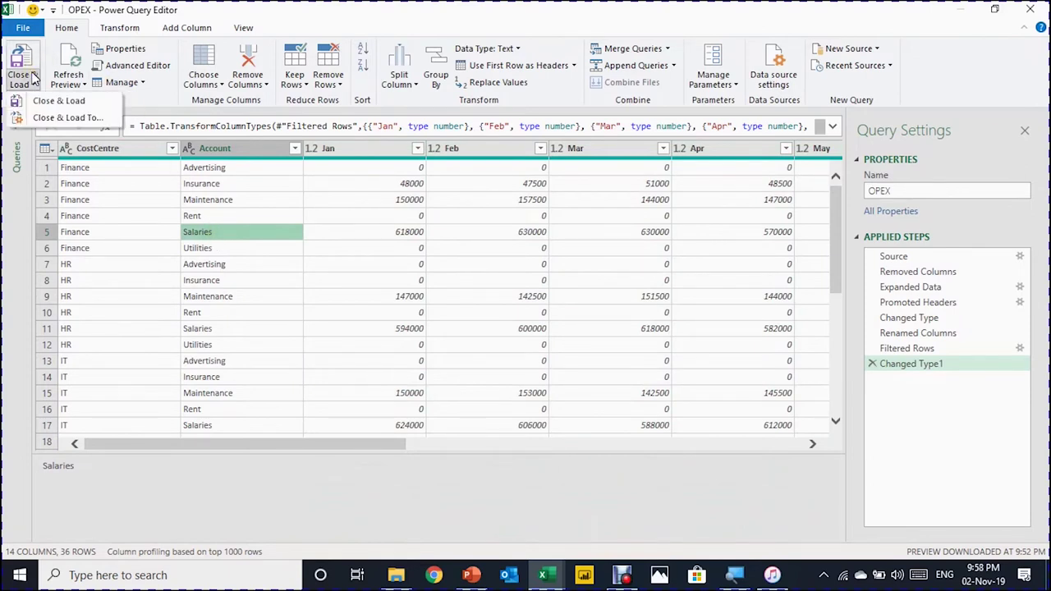
click(54, 123)
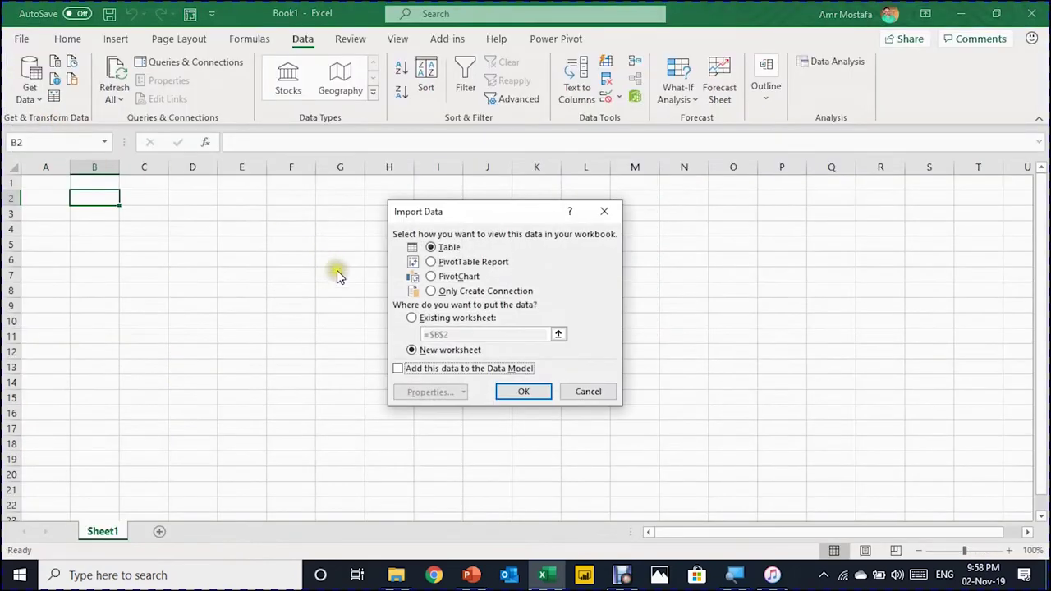
click(412, 318)
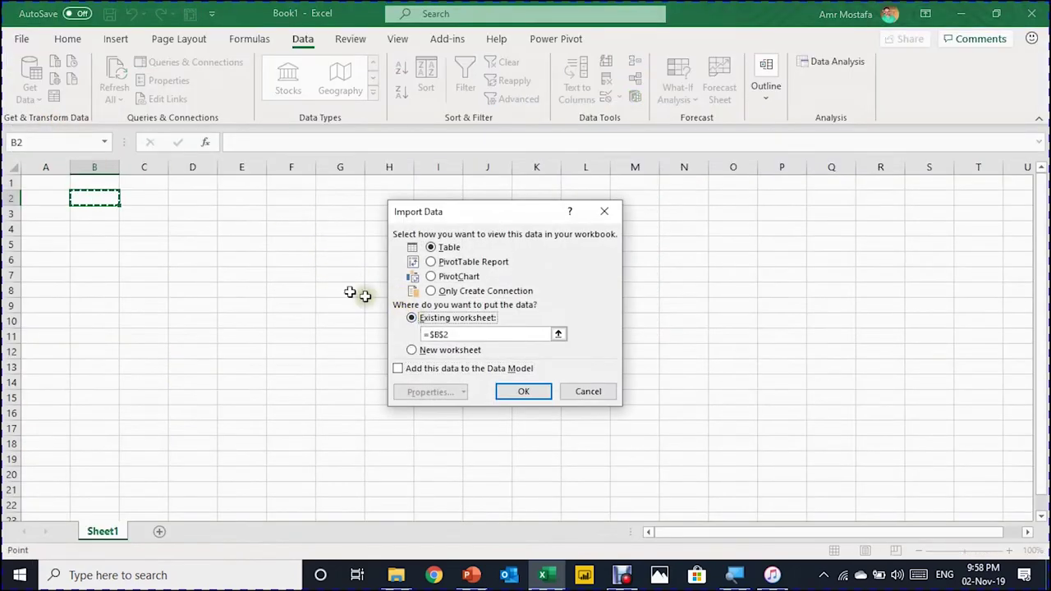
click(530, 394)
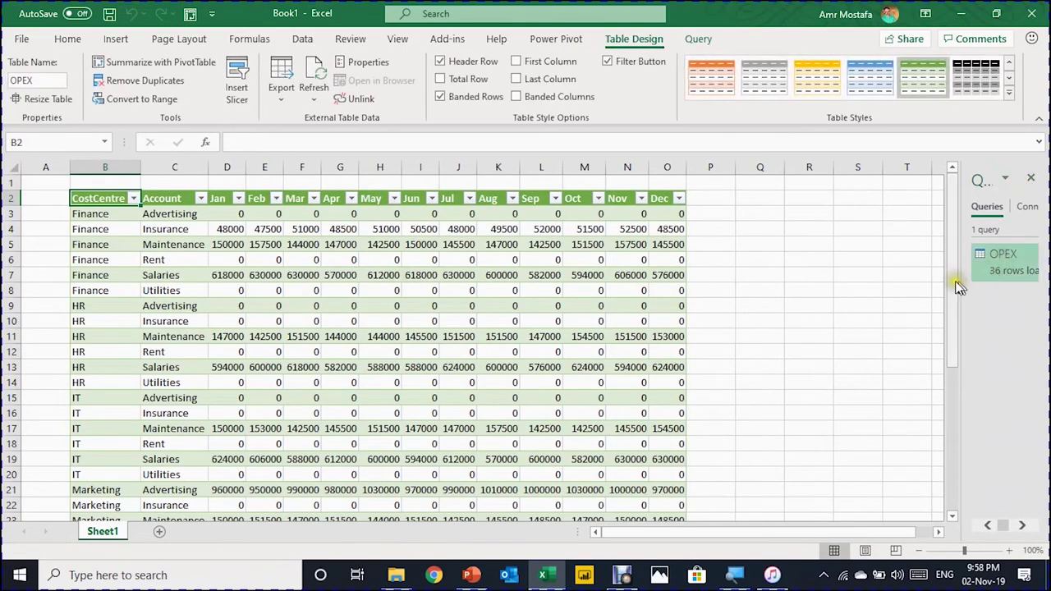
drag(962, 281, 829, 261)
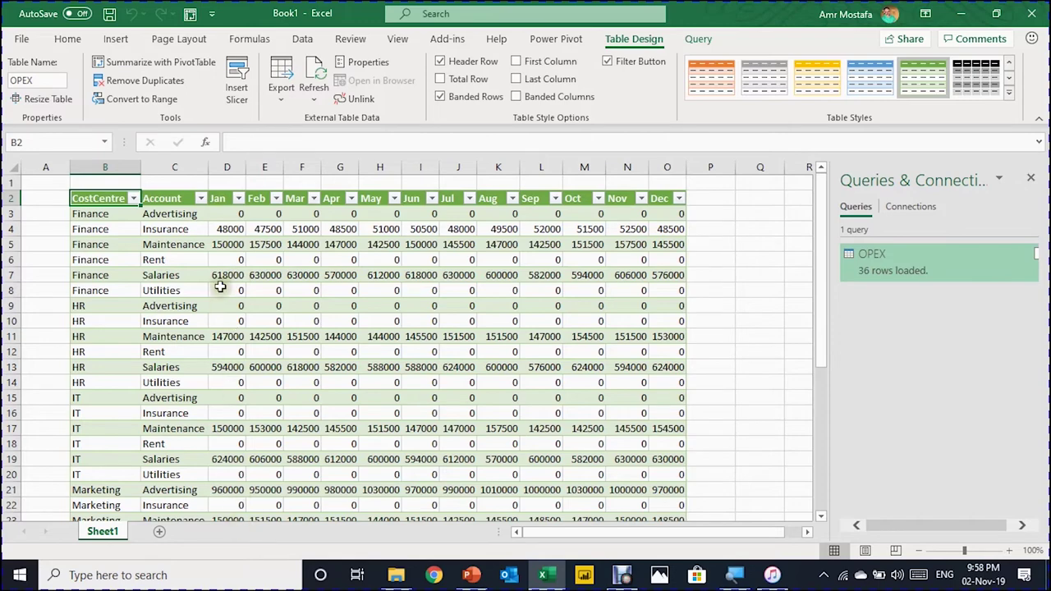
scroll(231, 245, down, 5)
scroll(241, 260, up, 5)
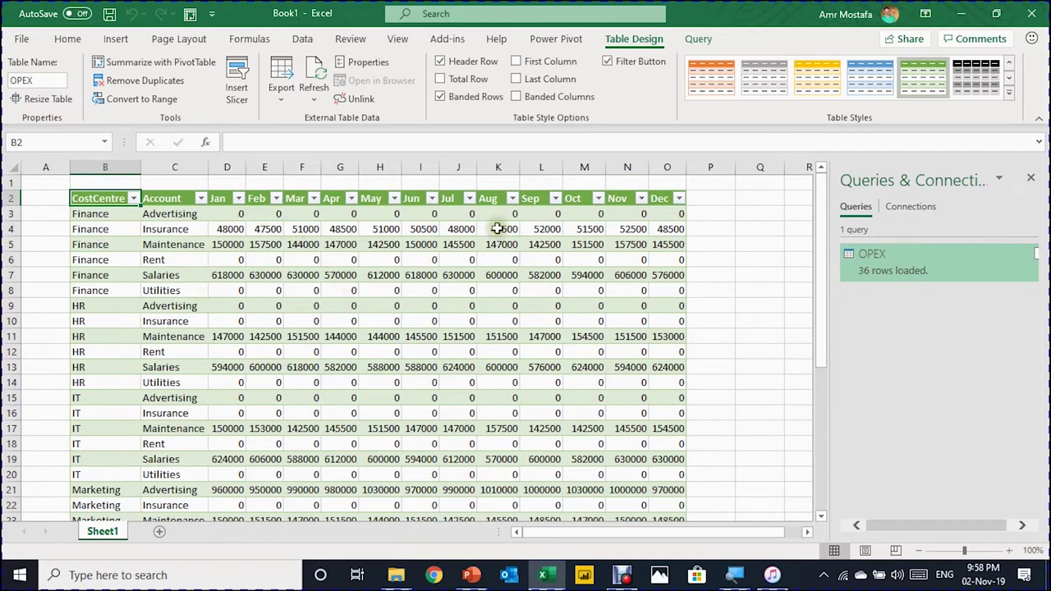
Reopen the OPEX query for editing and unpivot all columns other than CostCentre and Account.
click(918, 272)
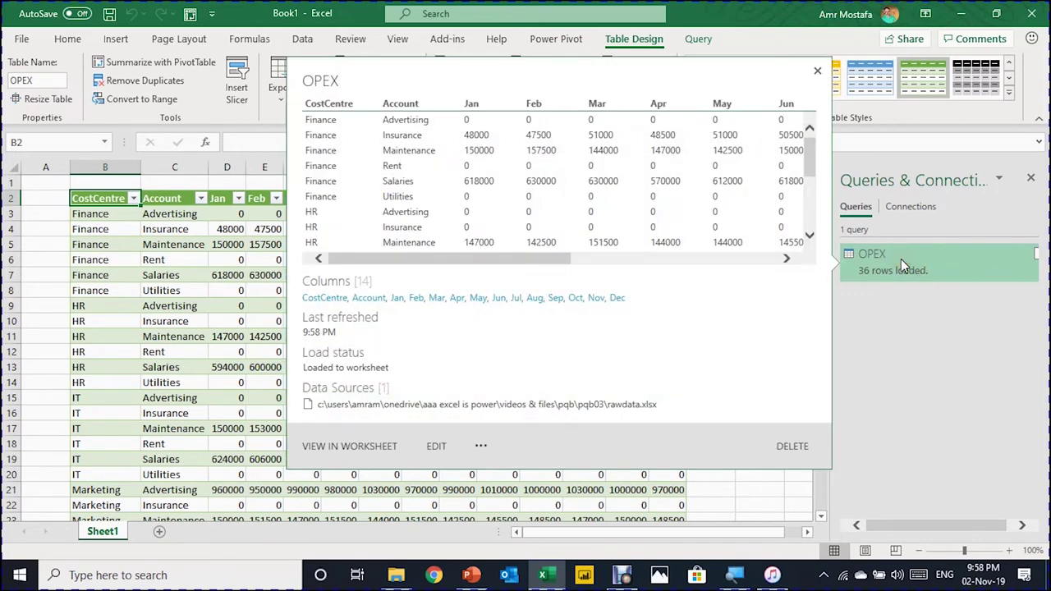
double_click(901, 259)
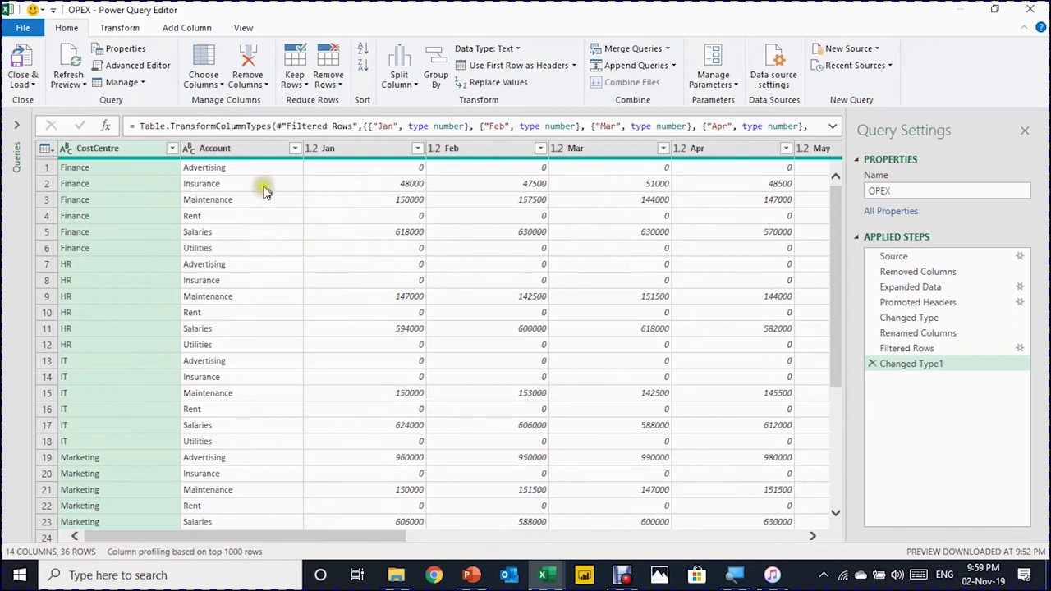
ctrl+click(209, 154)
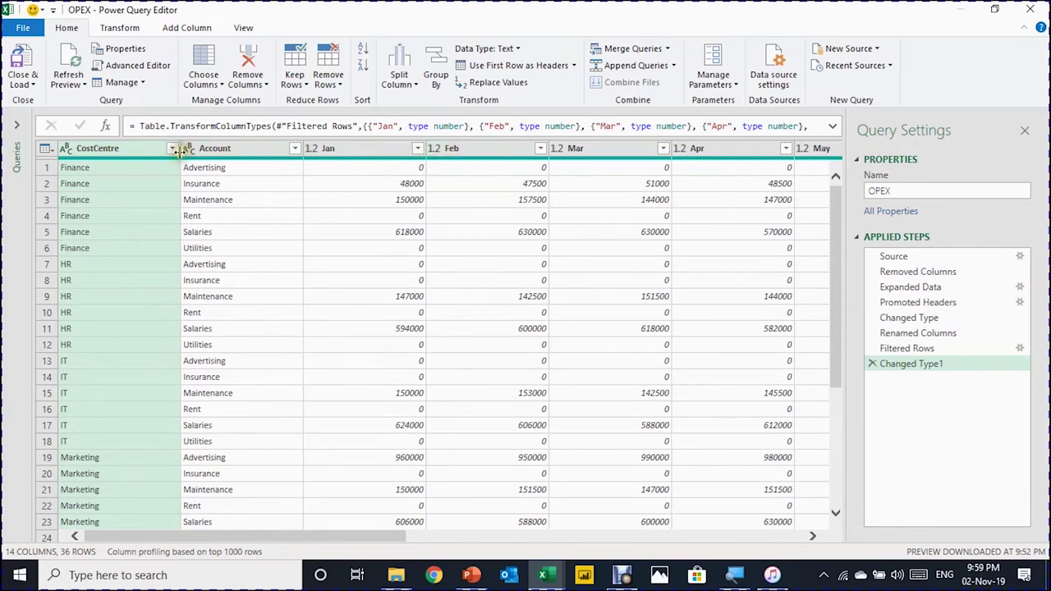
ctrl+click(228, 155)
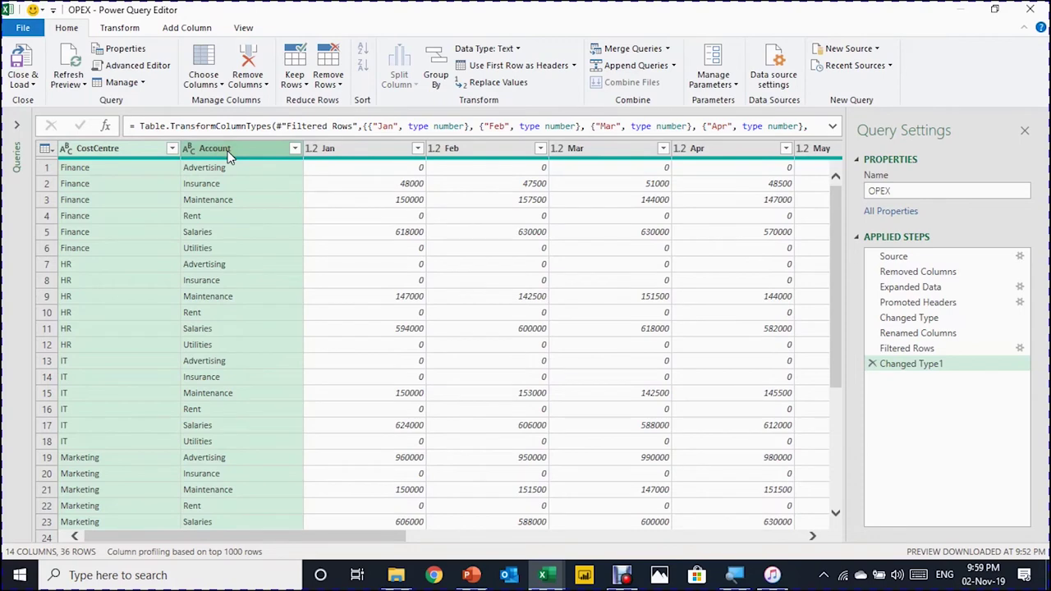
right_click(230, 156)
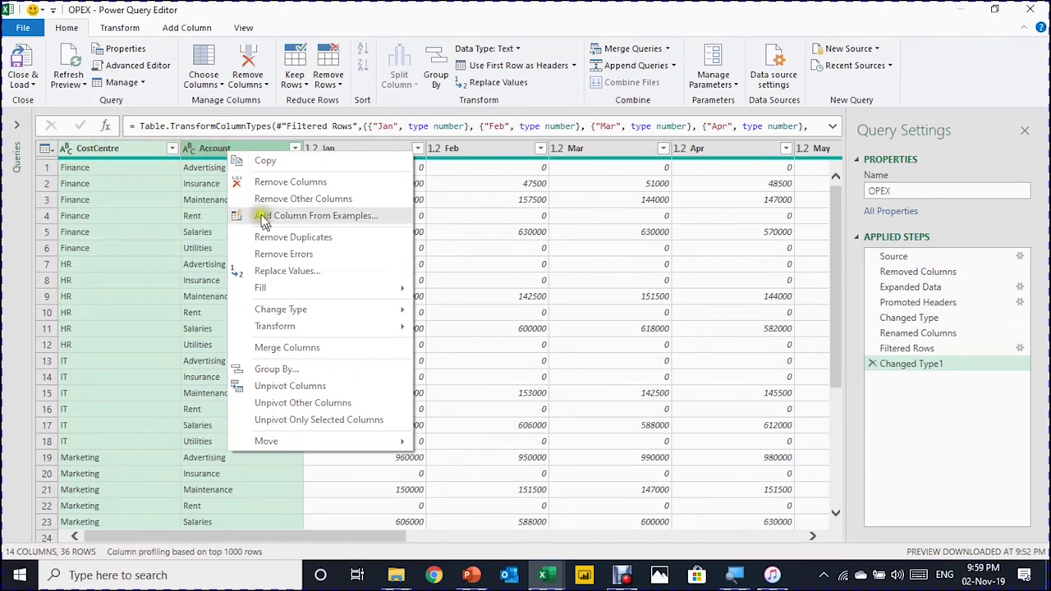
click(327, 402)
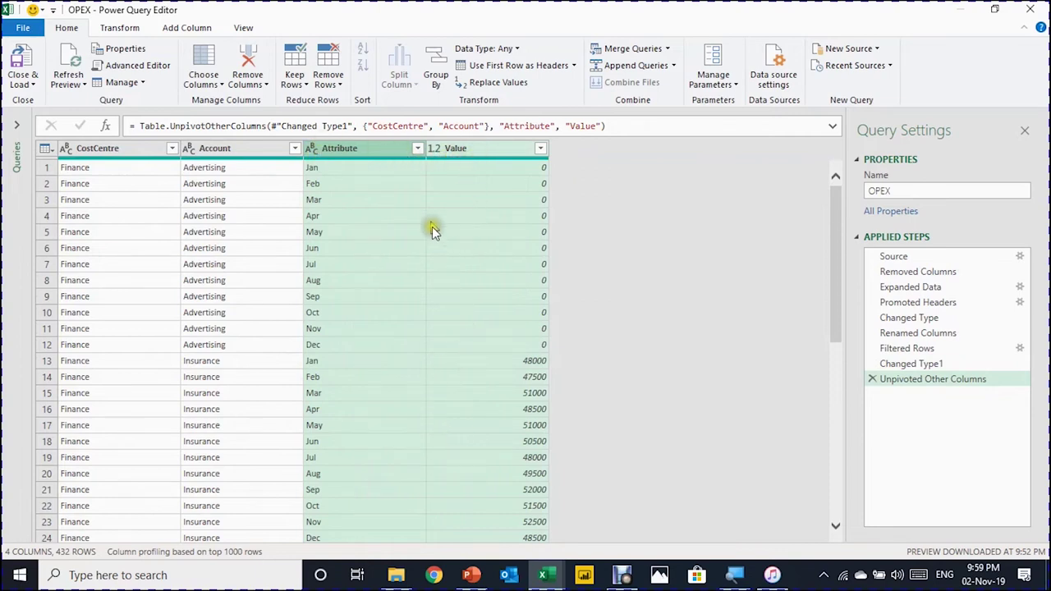
Rename the Attribute column as Month.
double_click(346, 154)
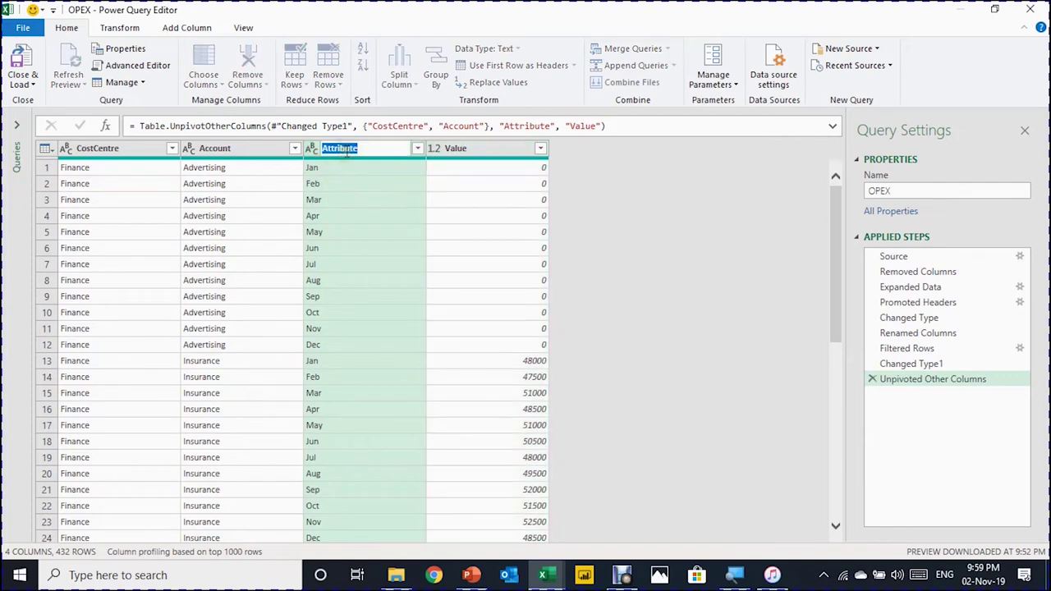
text(Month)
key(Return)
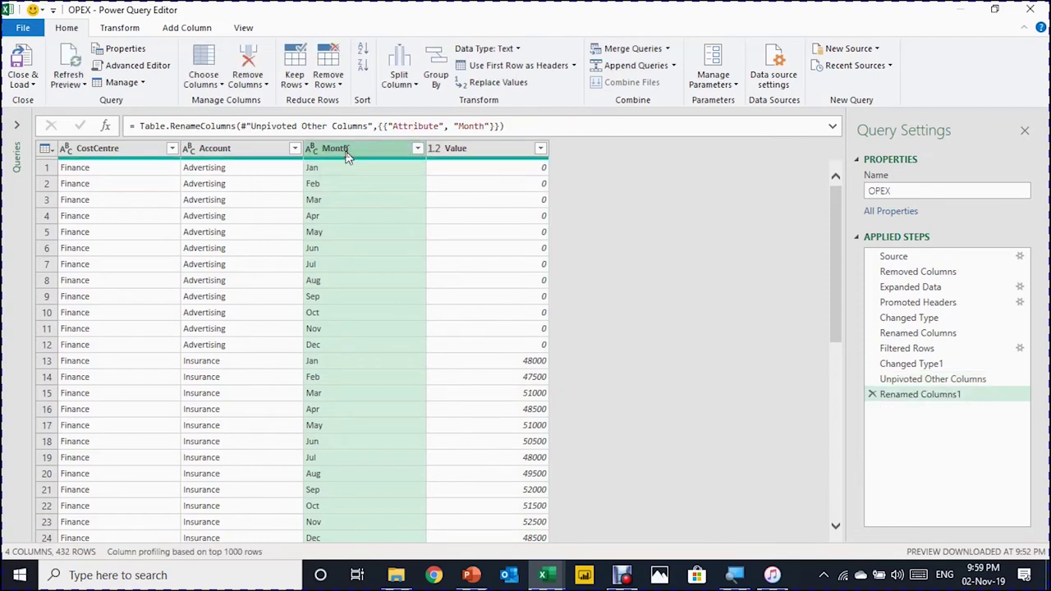
Filter the Value column to exclude rows with the value 0.
click(540, 149)
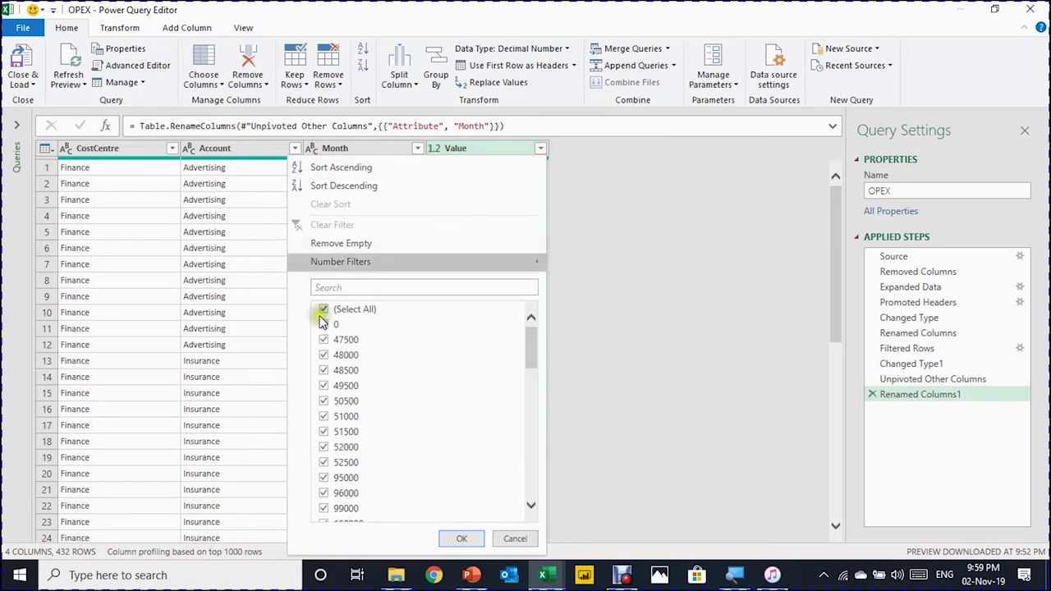
click(324, 326)
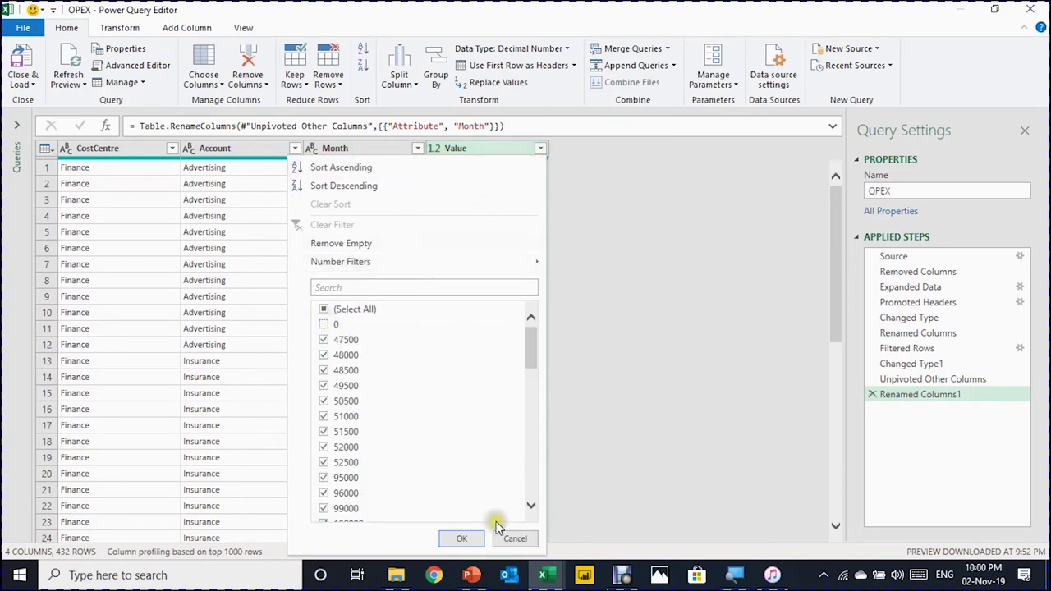
click(475, 538)
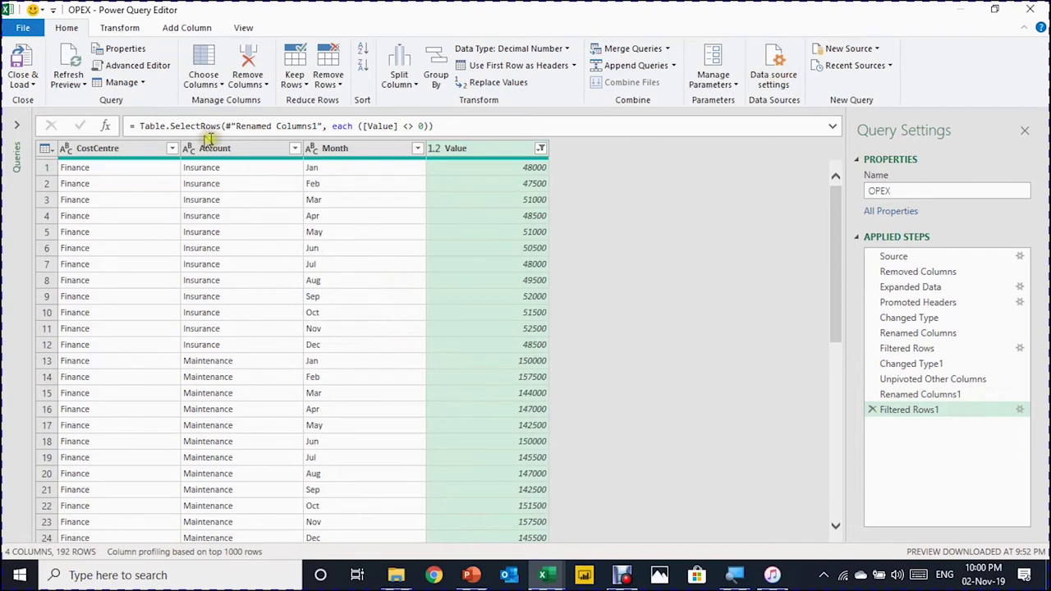
Close the query editor keeping the changes, and check the reloaded OPEX table from its first to its last row.
click(24, 83)
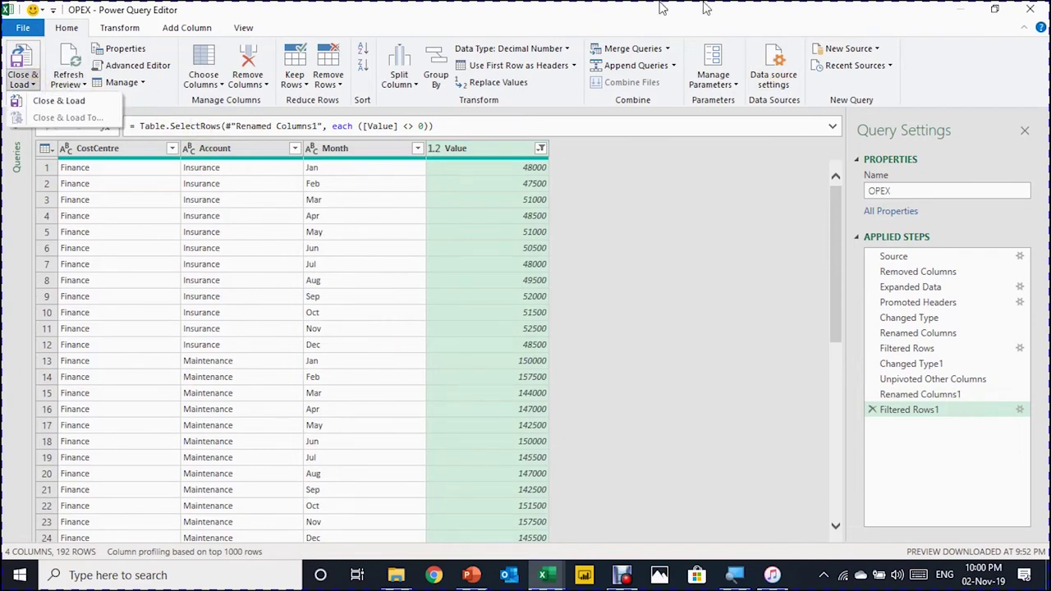
click(1030, 8)
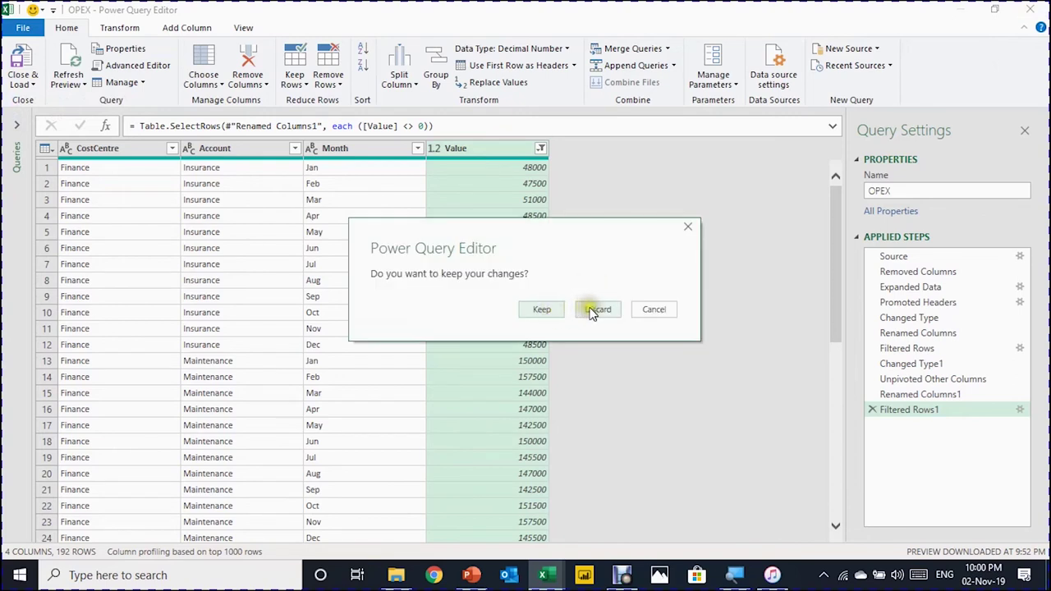
click(543, 310)
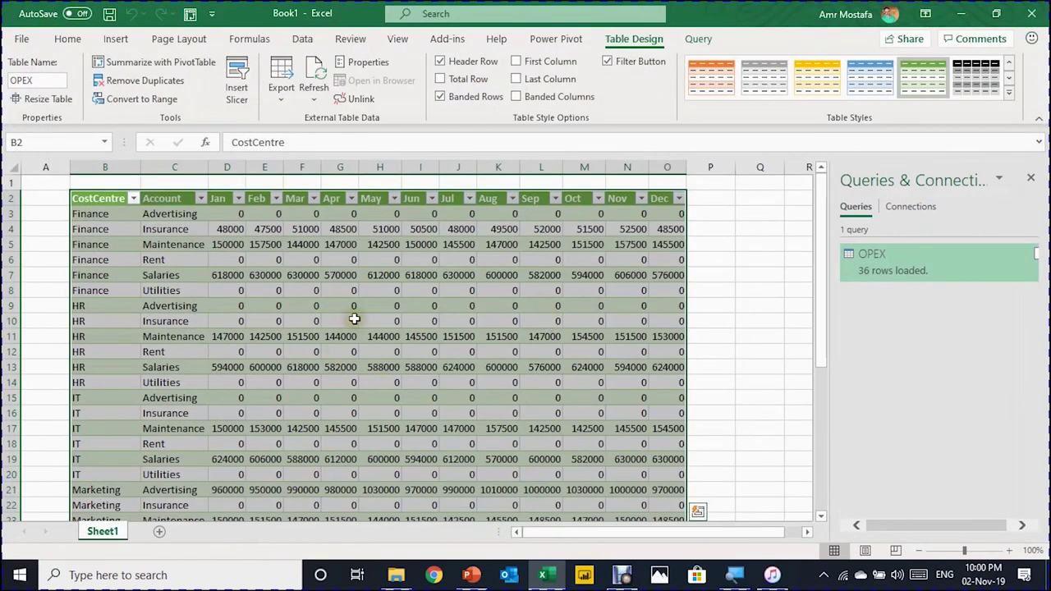
click(247, 282)
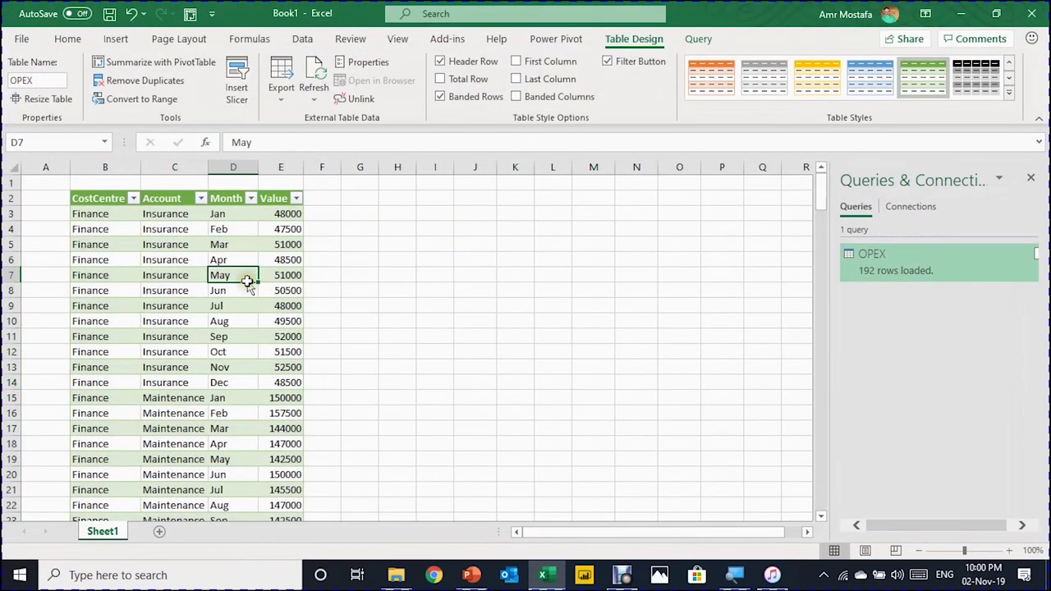
scroll(255, 276, down, 1)
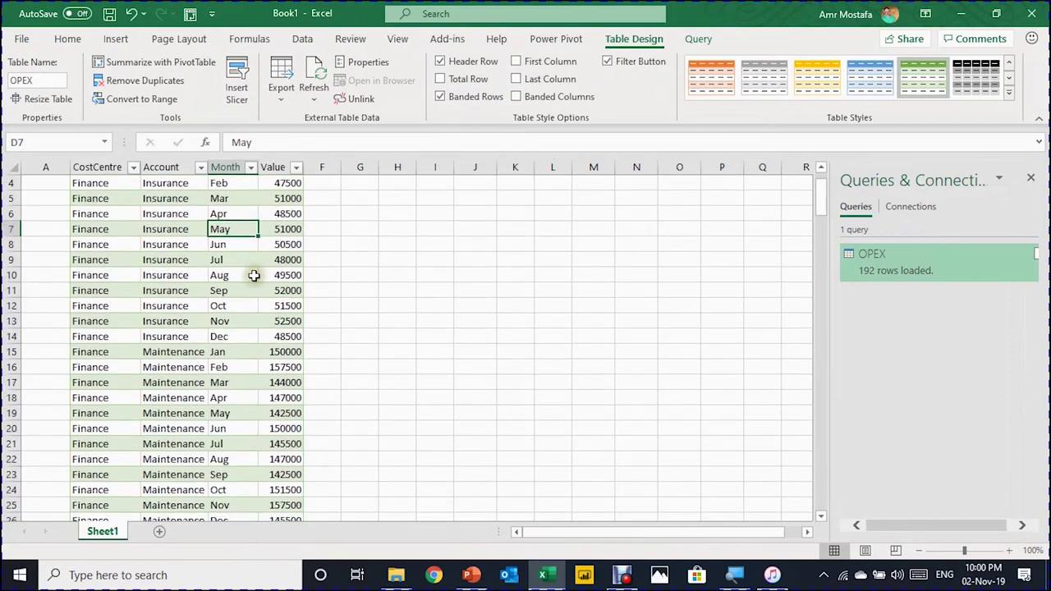
key(ctrl+Down)
key(ctrl+Up)
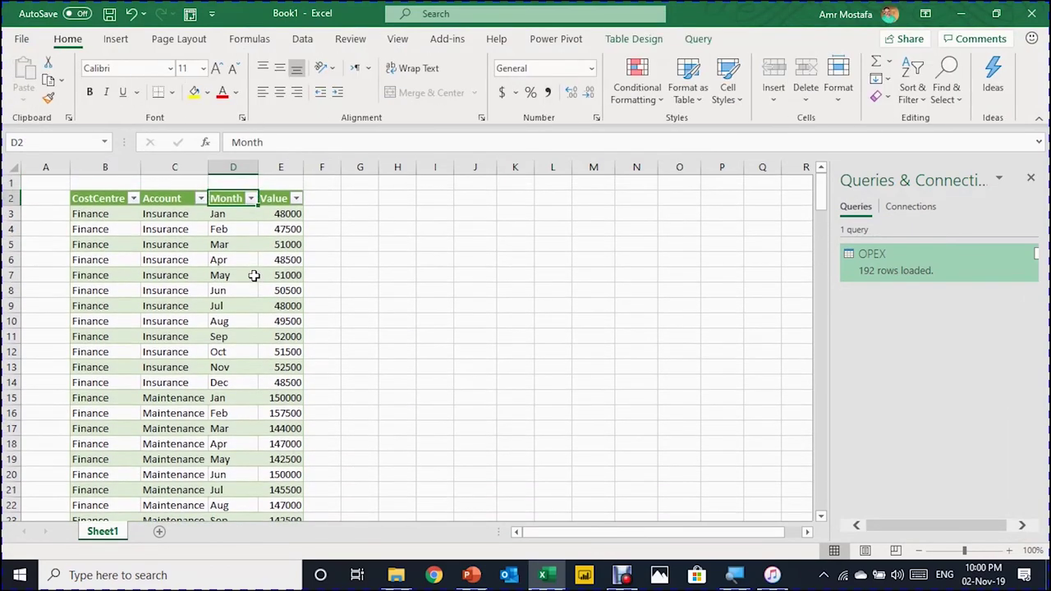
Change the OPEX query's load destination to a PivotTable Report at cell C6 of the existing worksheet, accepting deletion of the loaded table.
click(184, 261)
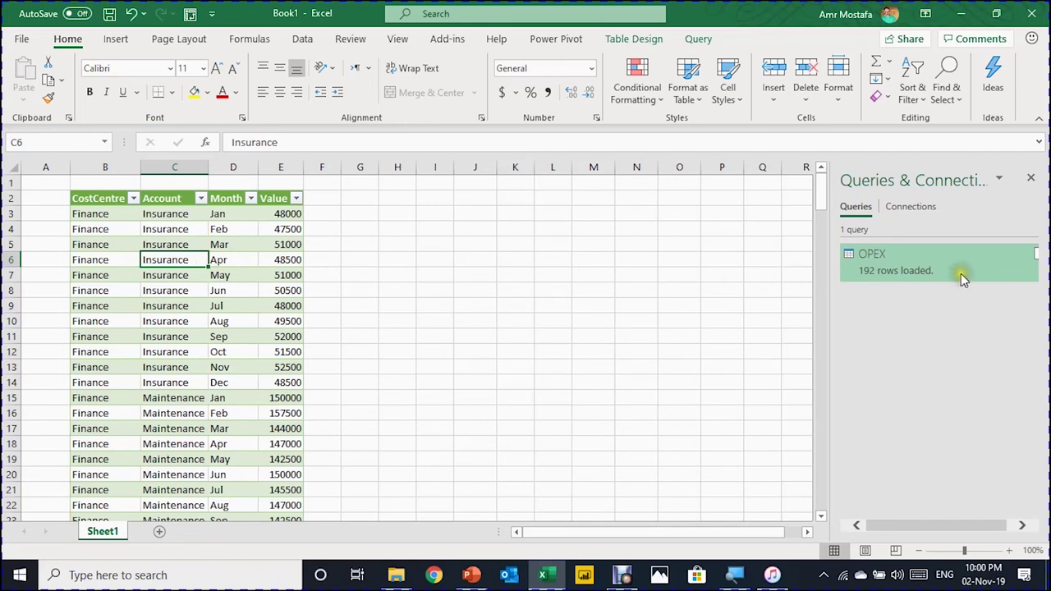
mouse_move(946, 269)
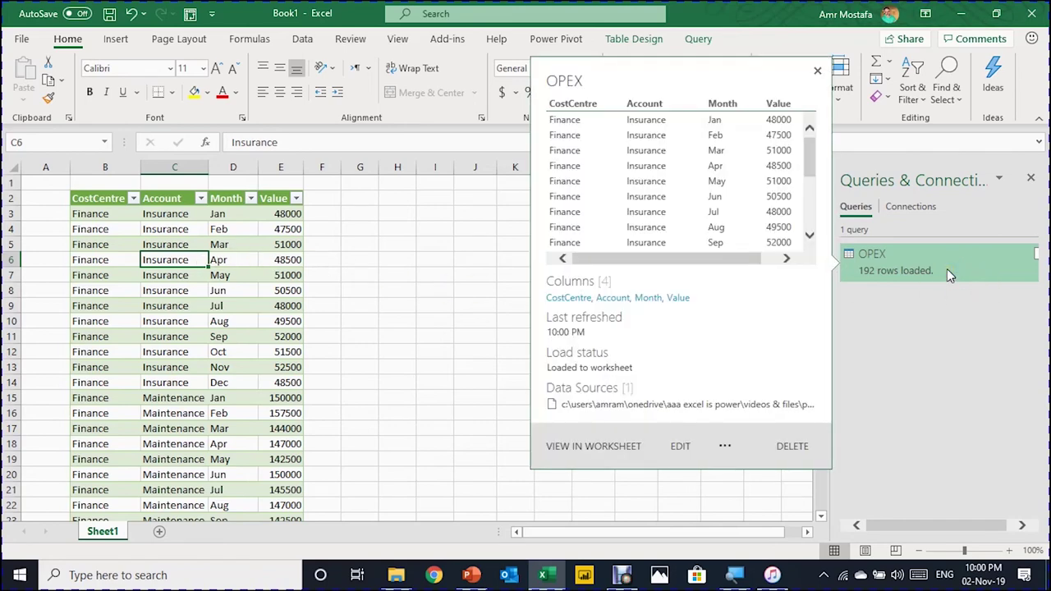
click(727, 451)
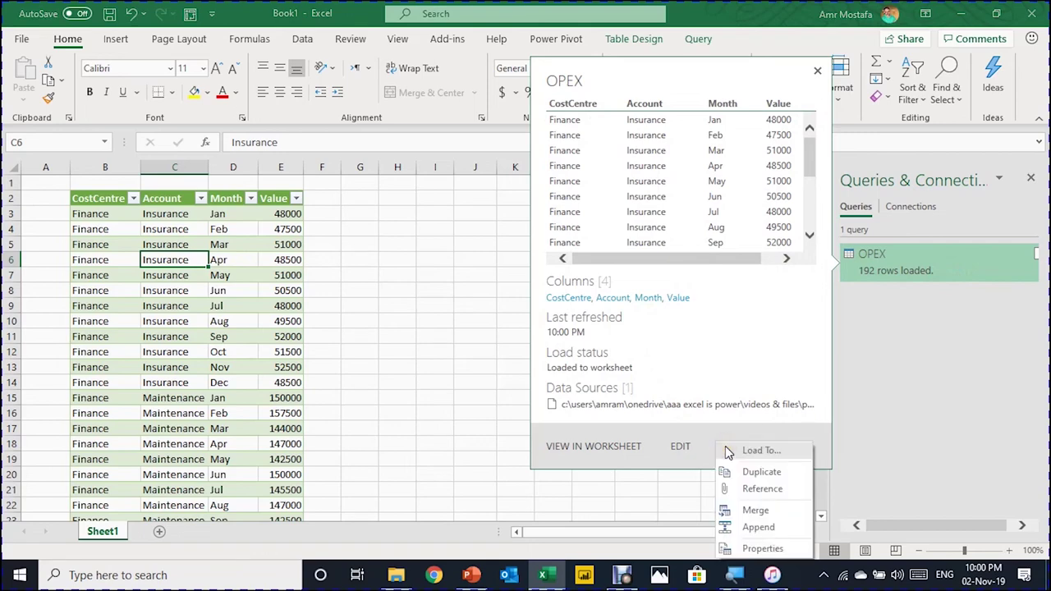
click(773, 451)
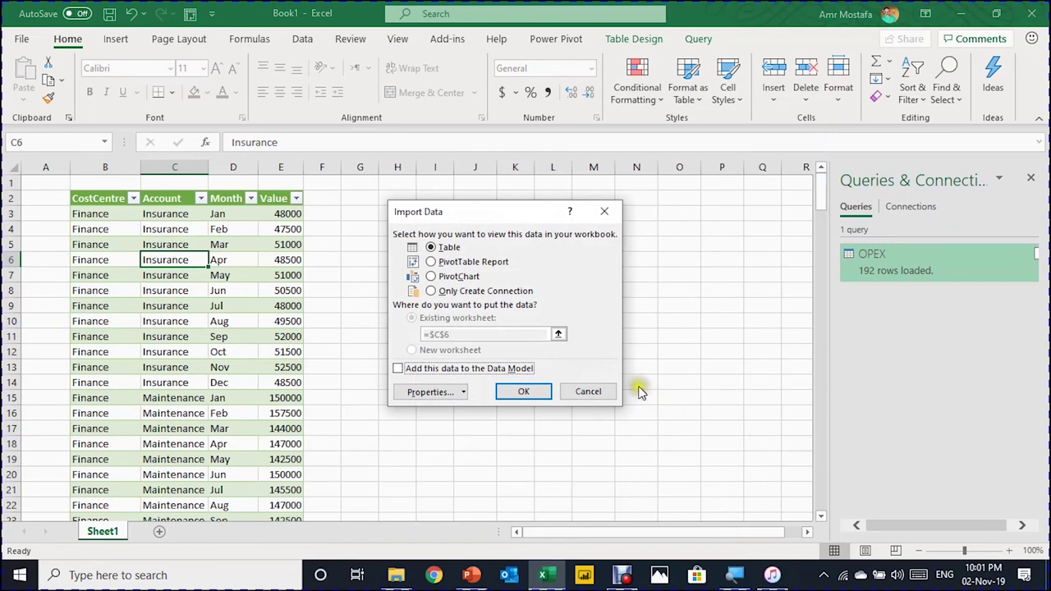
click(454, 263)
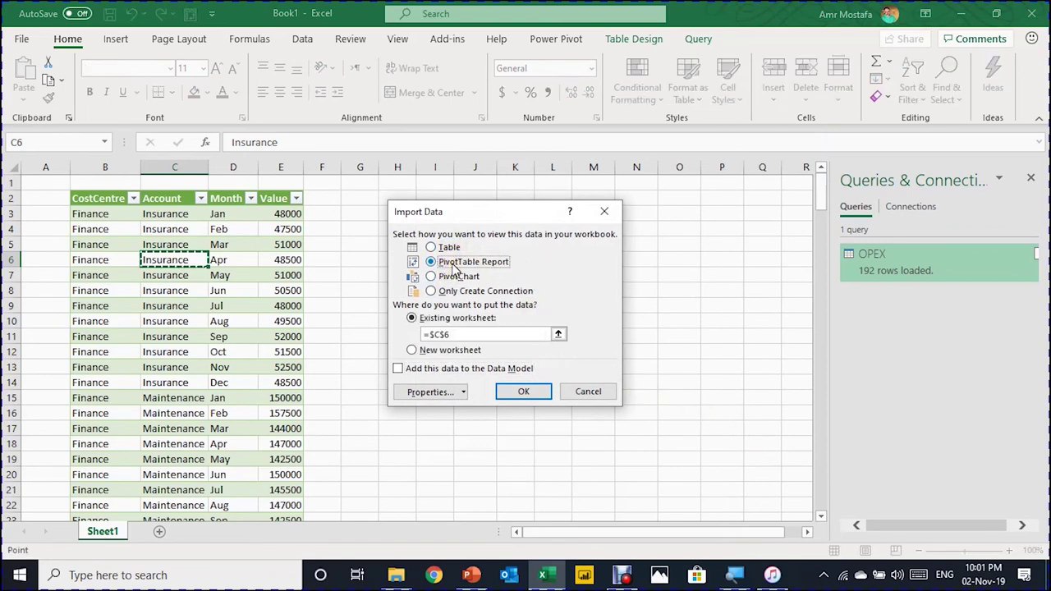
click(519, 396)
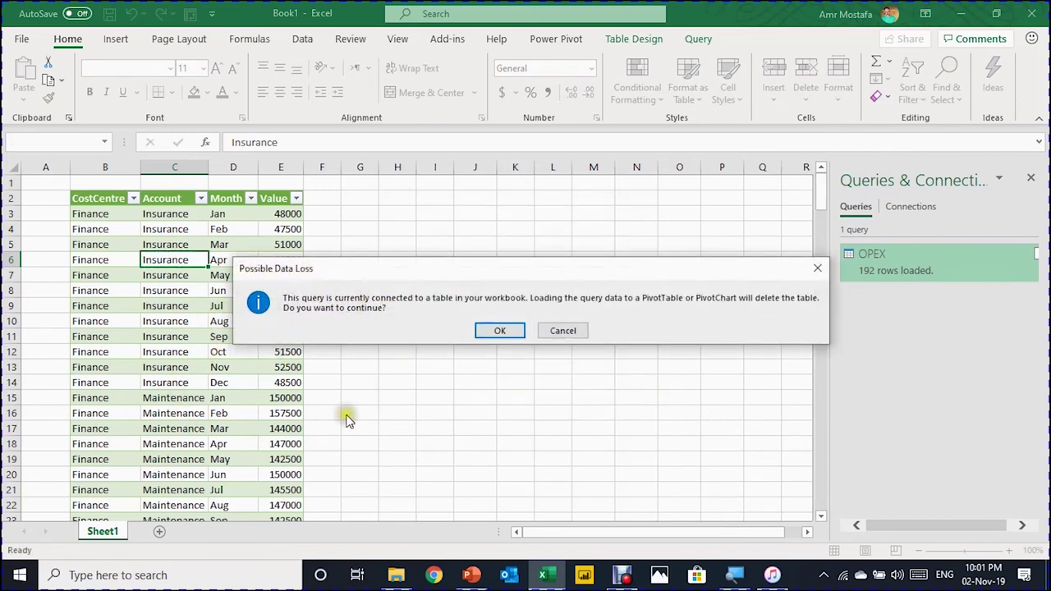
click(498, 331)
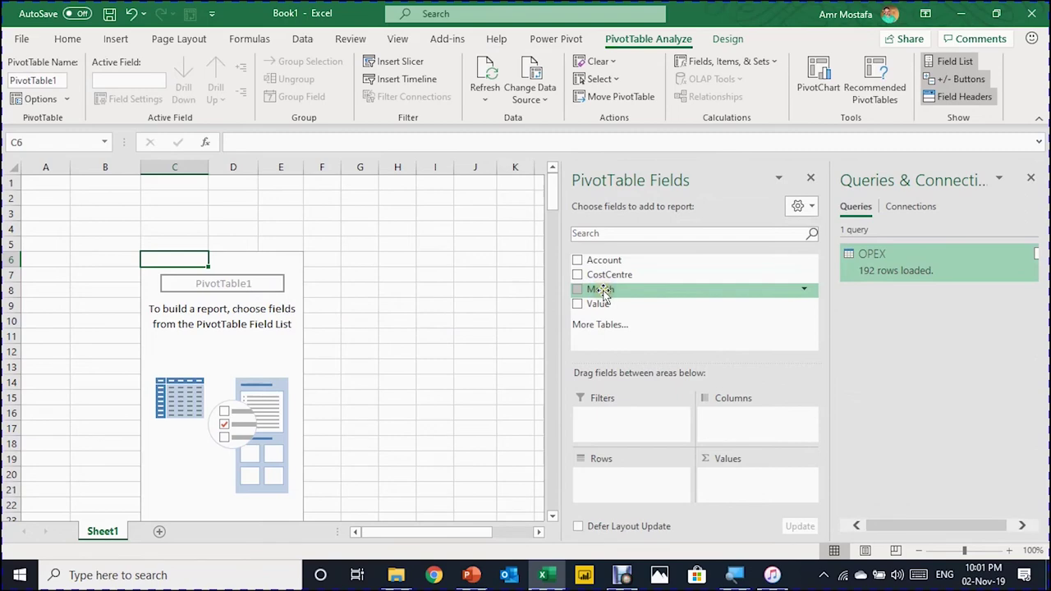
Lay out the PivotTable with CostCentre as rows, Month as columns, sum of Value as values and Account as filter, and review the cost centres.
drag(604, 292, 593, 519)
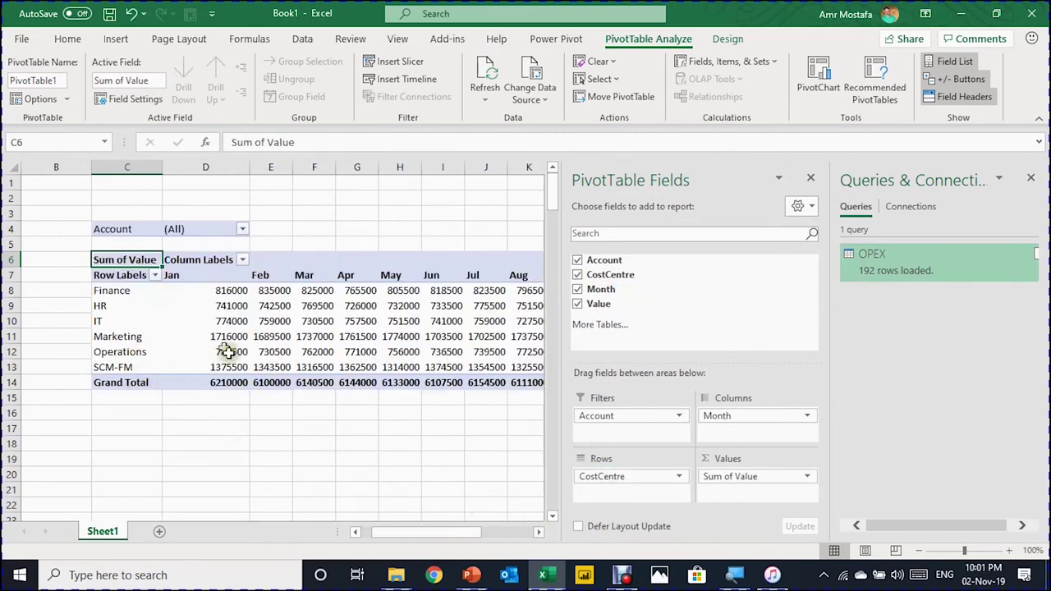
drag(125, 291, 100, 367)
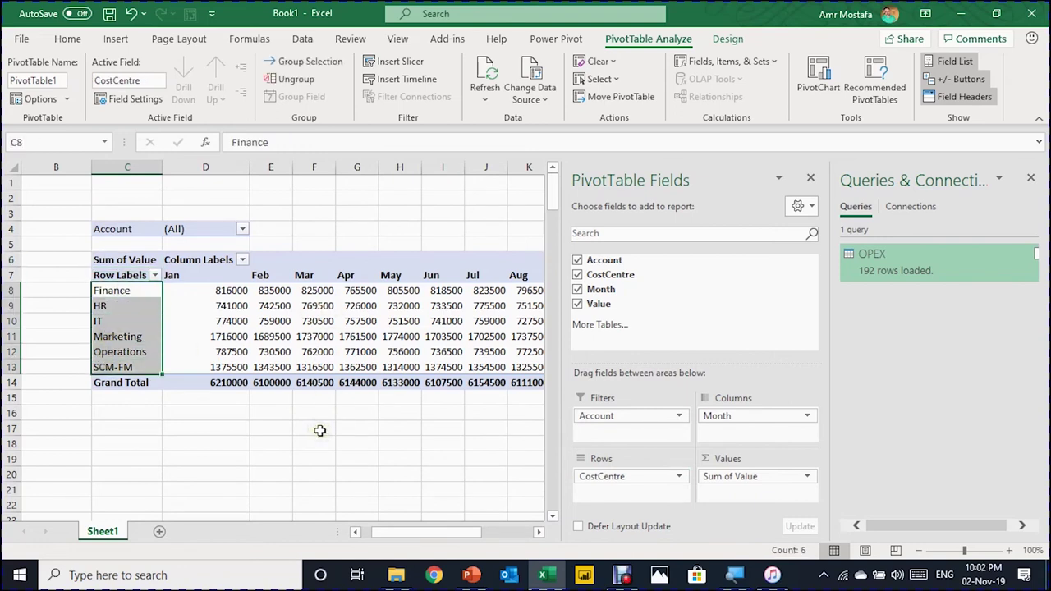
click(236, 303)
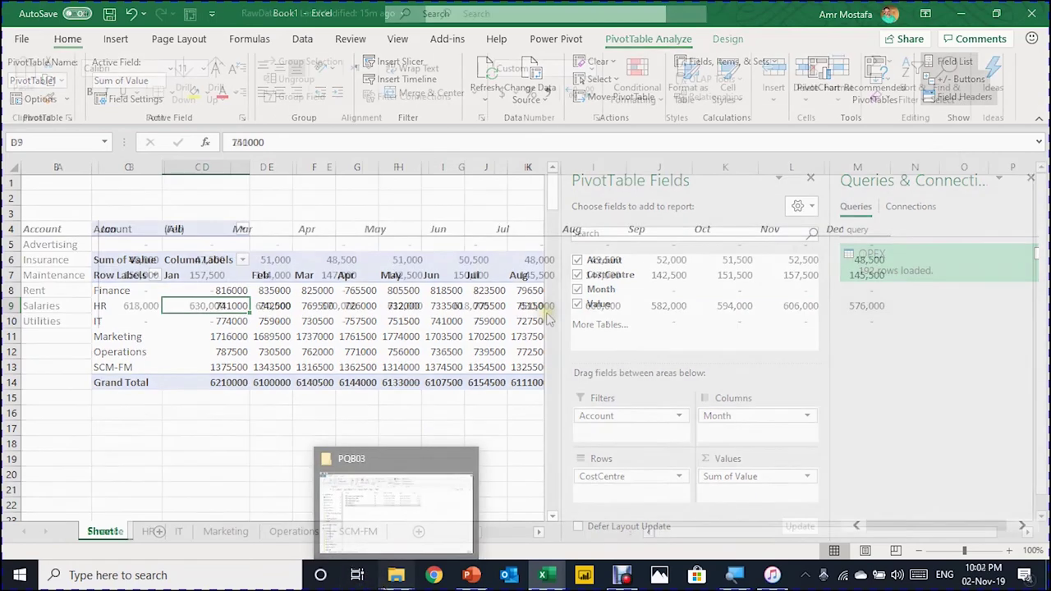
Open the RawData.xlsx source workbook and duplicate the SCM-FM sheet after the last sheet.
click(394, 459)
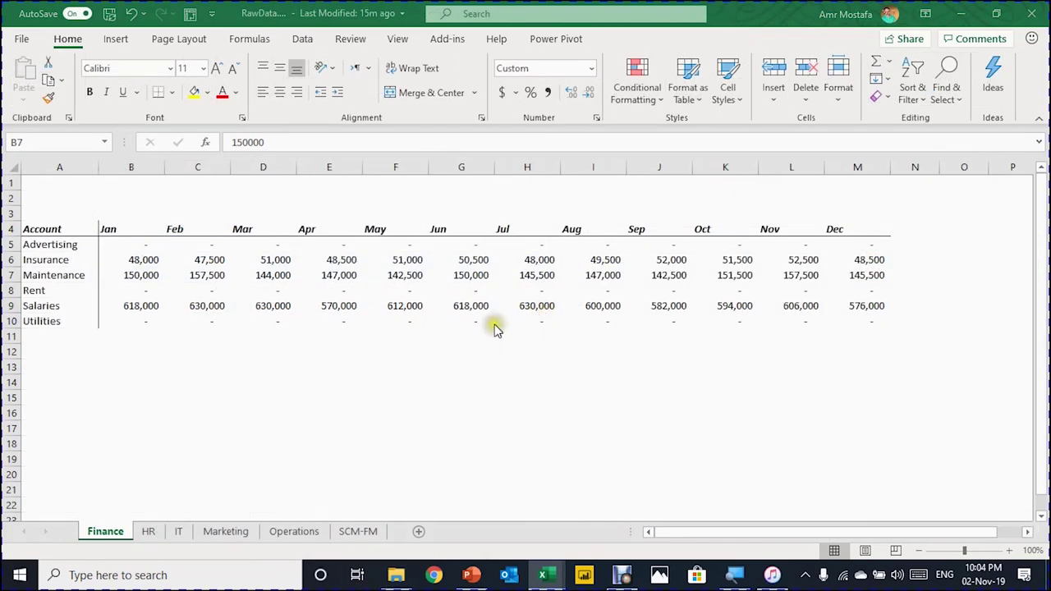
ctrl+click(364, 537)
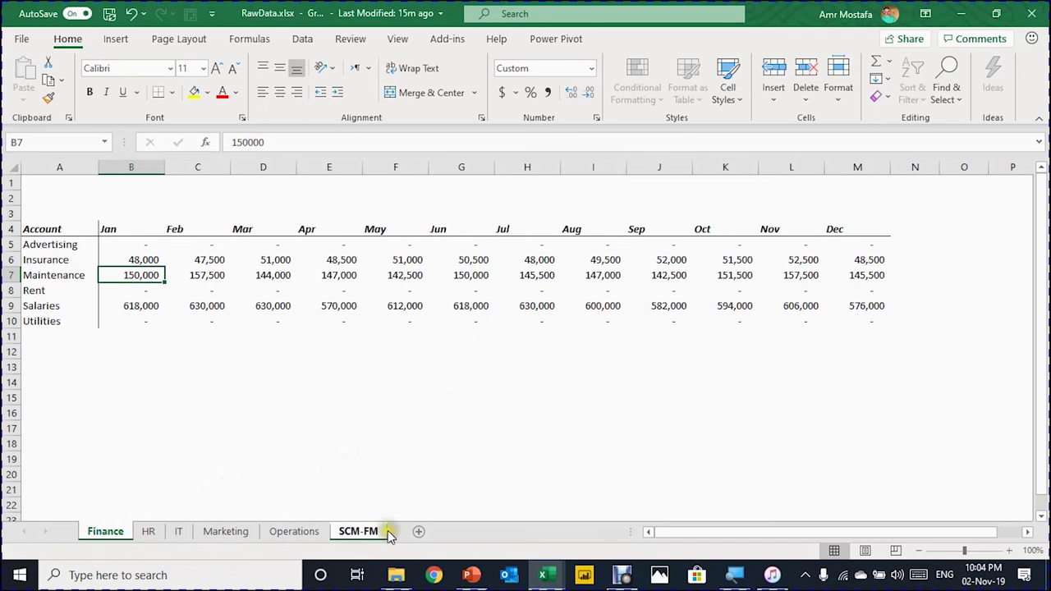
click(320, 534)
click(361, 533)
drag(369, 534, 403, 537)
Rename the copied SCM-FM sheet as Sales.
click(416, 542)
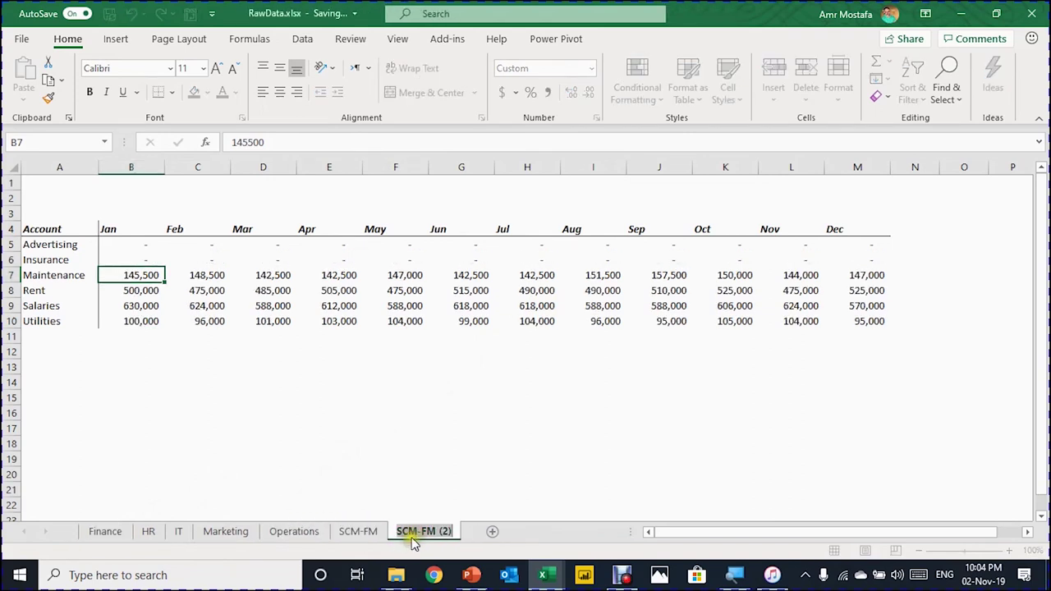
double_click(413, 534)
text(Sales)
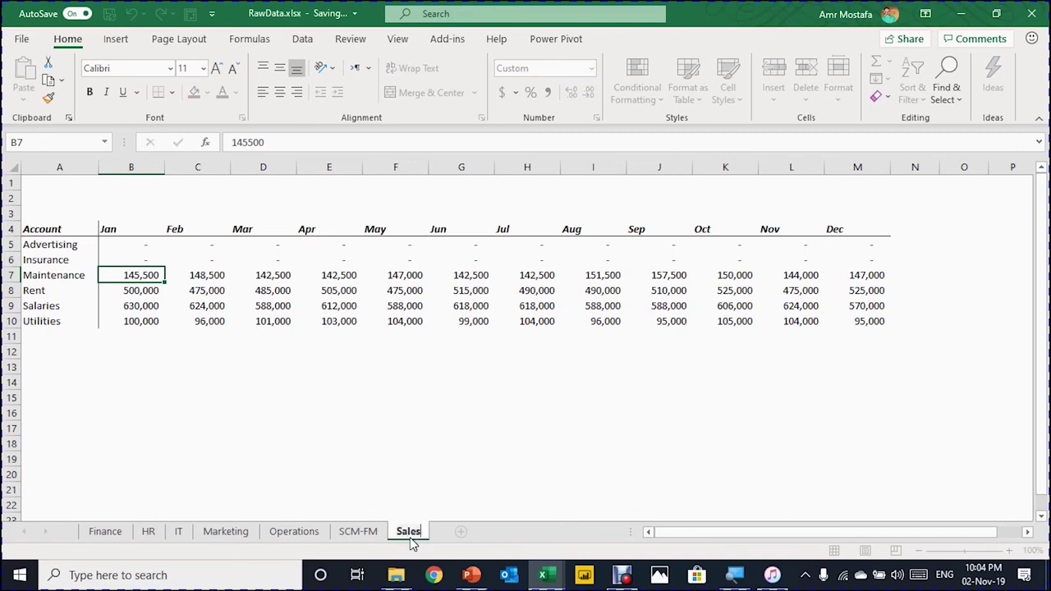
key(Return)
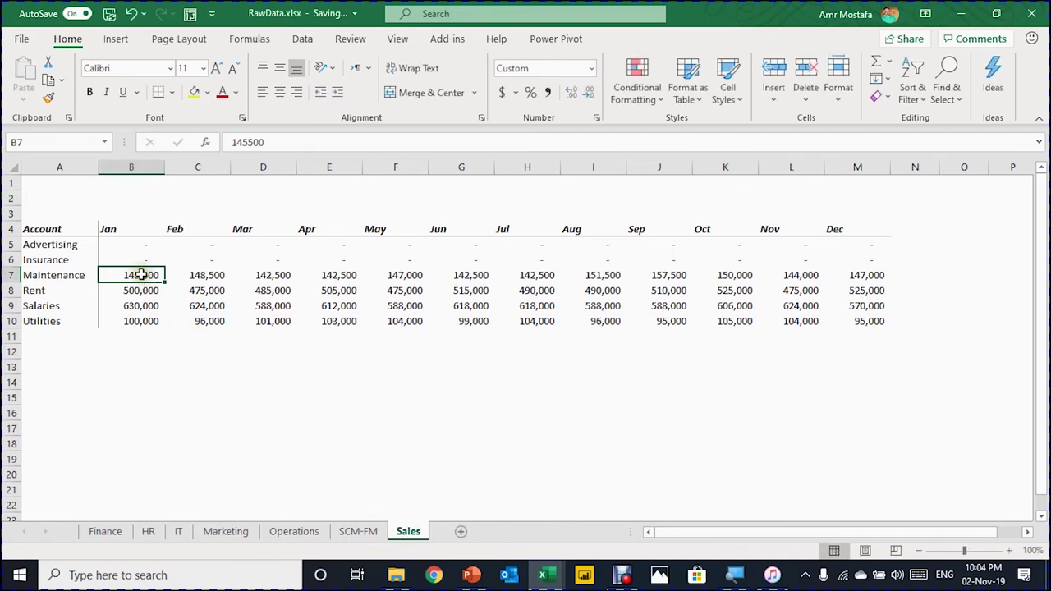
Clear the Maintenance through Utilities amounts in B7:M10 of the Sales sheet and enter 1000 as the January Salaries value.
drag(141, 274, 877, 316)
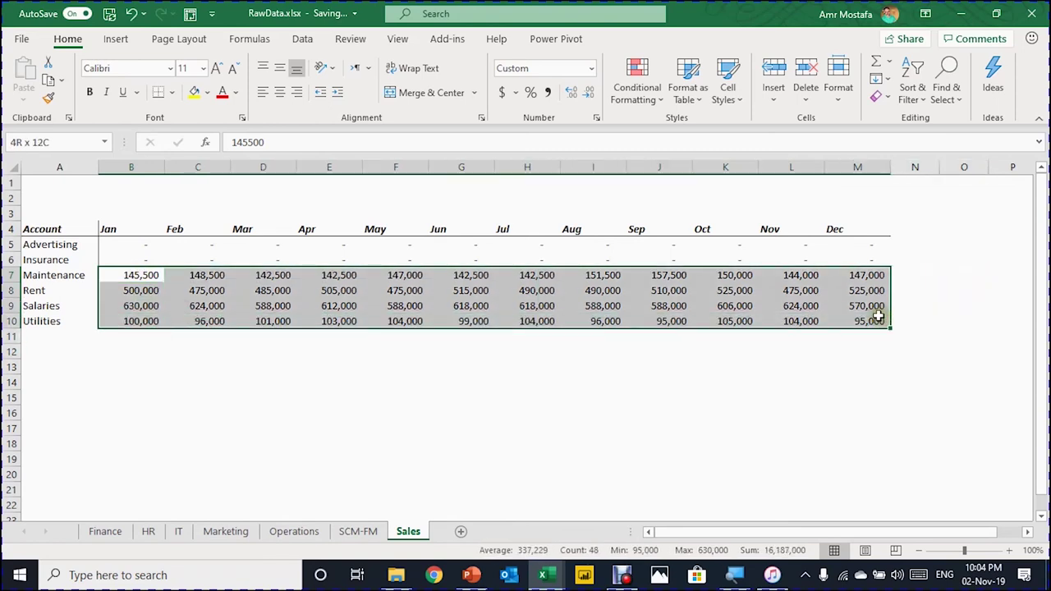
key(Delete)
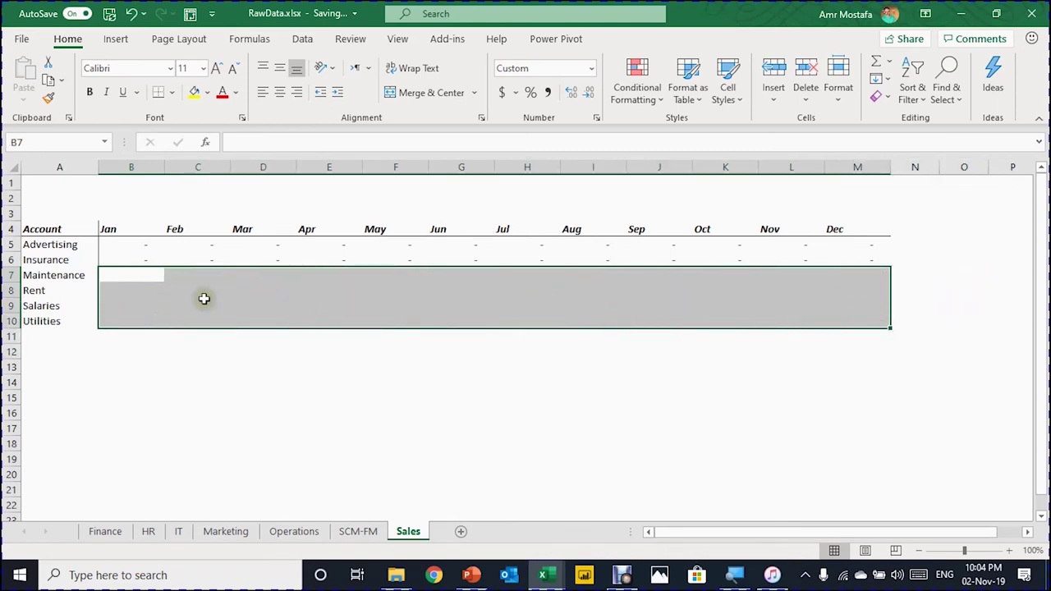
click(146, 304)
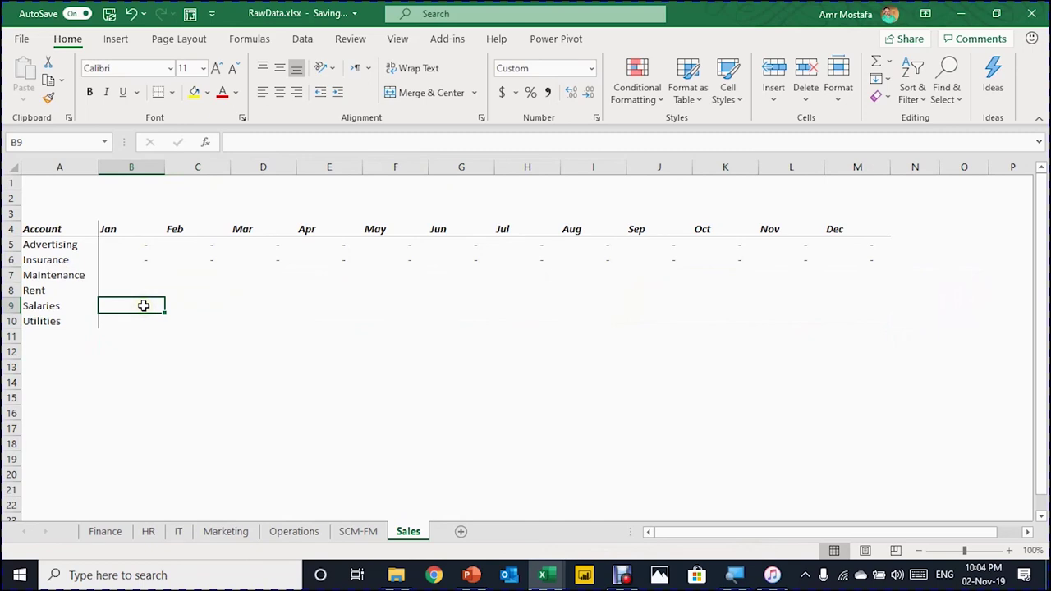
text(1000)
key(Return)
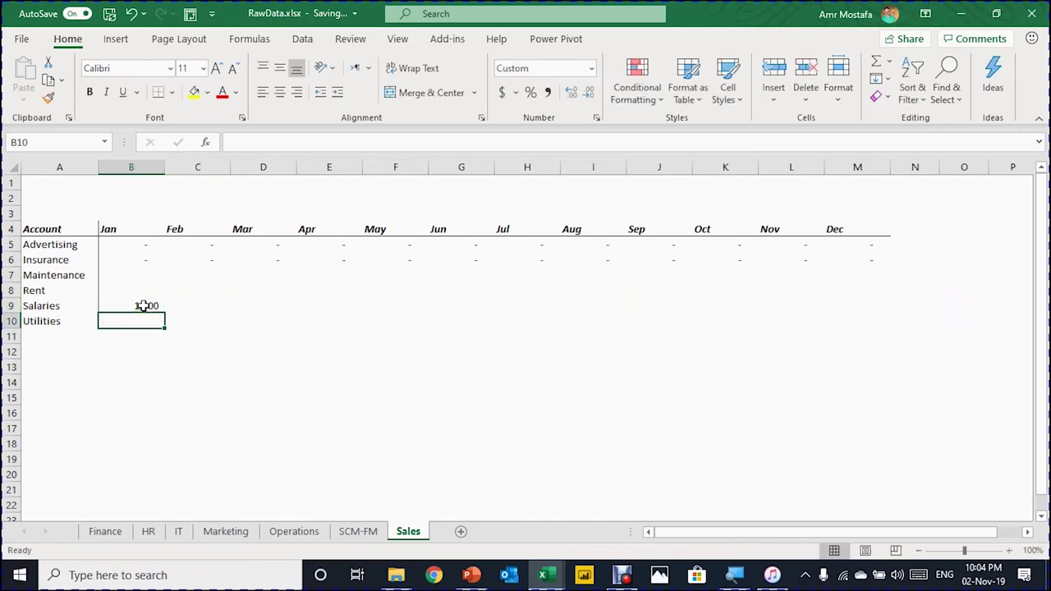
Fill the January Salaries value across the Salaries row through December on the Sales sheet.
click(144, 305)
key(shift+Right)
key(shift+Right)
key(shift+Right)
key(shift+Right)
key(shift+Right)
key(shift+Right)
key(shift+Right)
key(shift+Right)
key(shift+Right)
key(shift+Right)
key(shift+Right)
key(shift+Right)
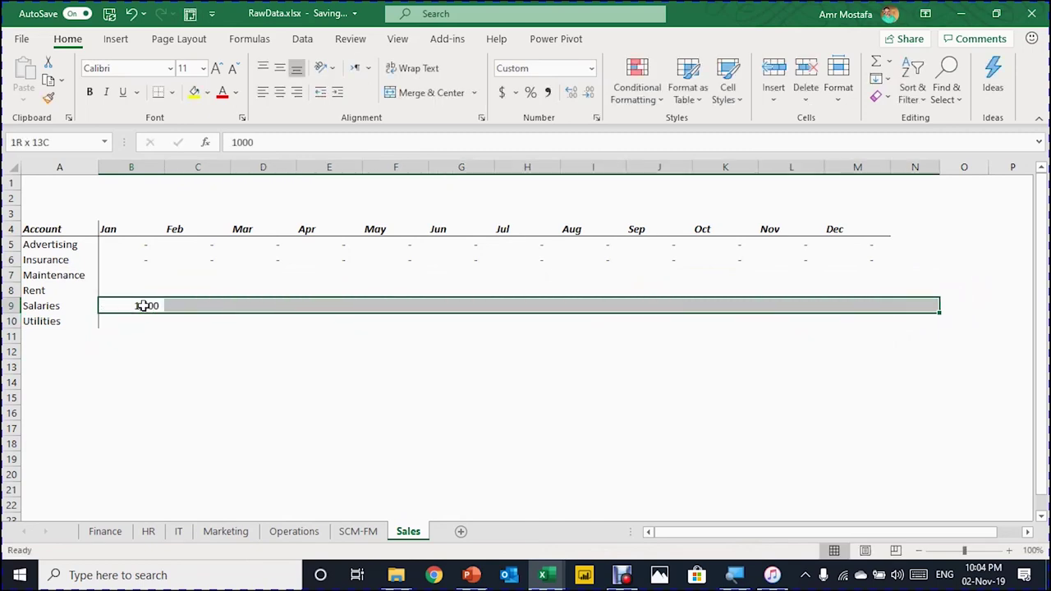
key(shift+Left)
key(ctrl+r)
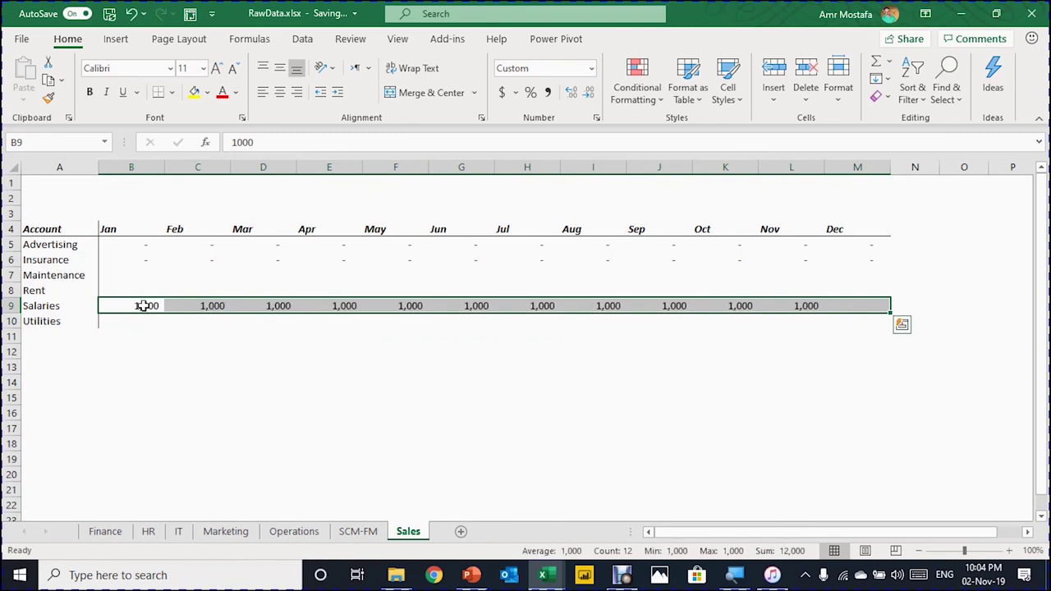
Save RawData.xlsx and close it to return to the PivotTable workbook.
click(180, 381)
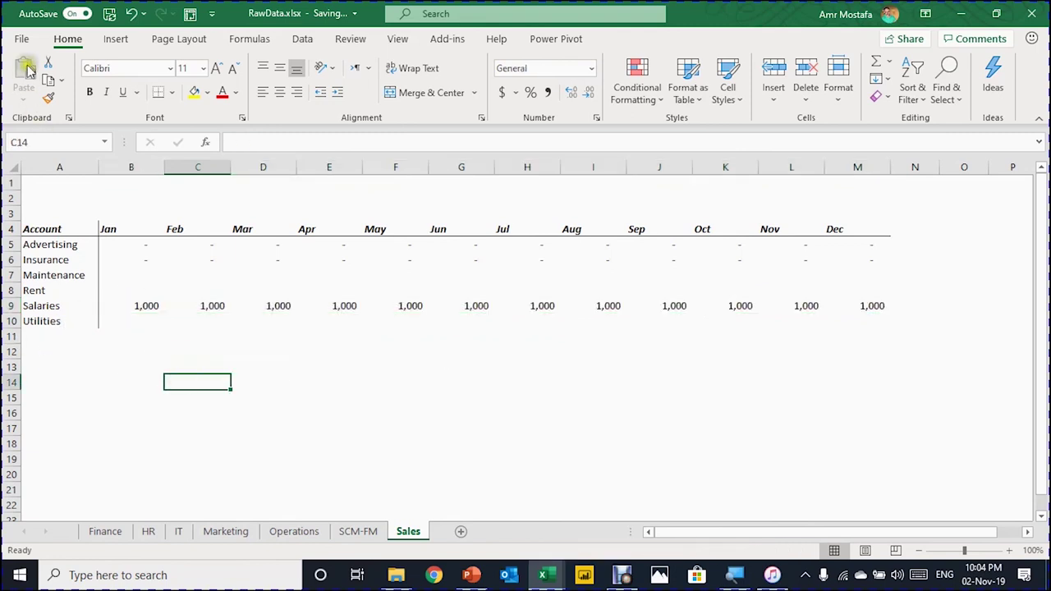
click(109, 17)
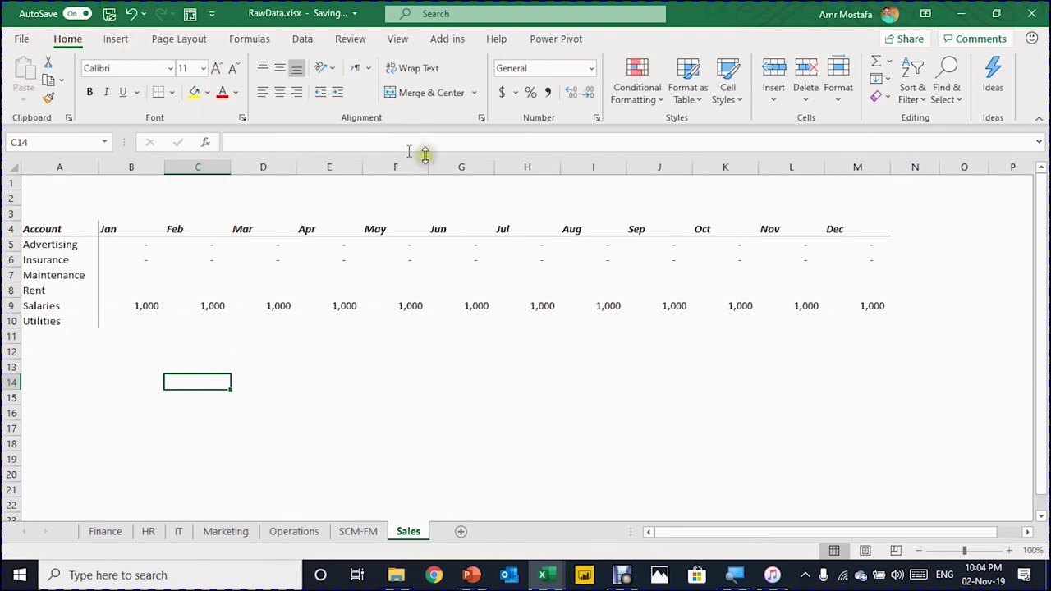
click(1032, 14)
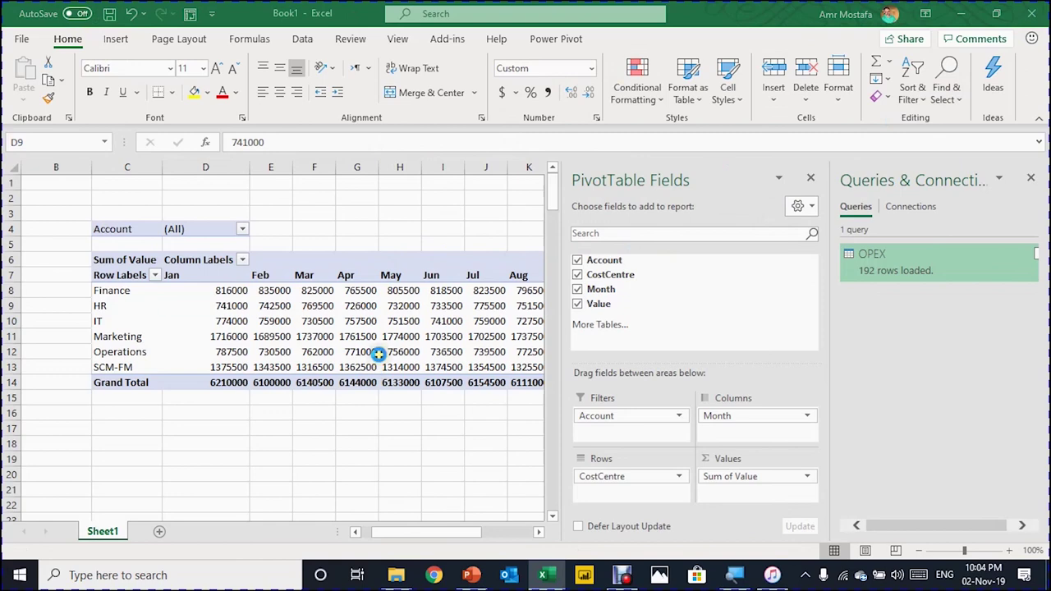
Refresh the PivotTable to bring in the changed source data.
click(358, 332)
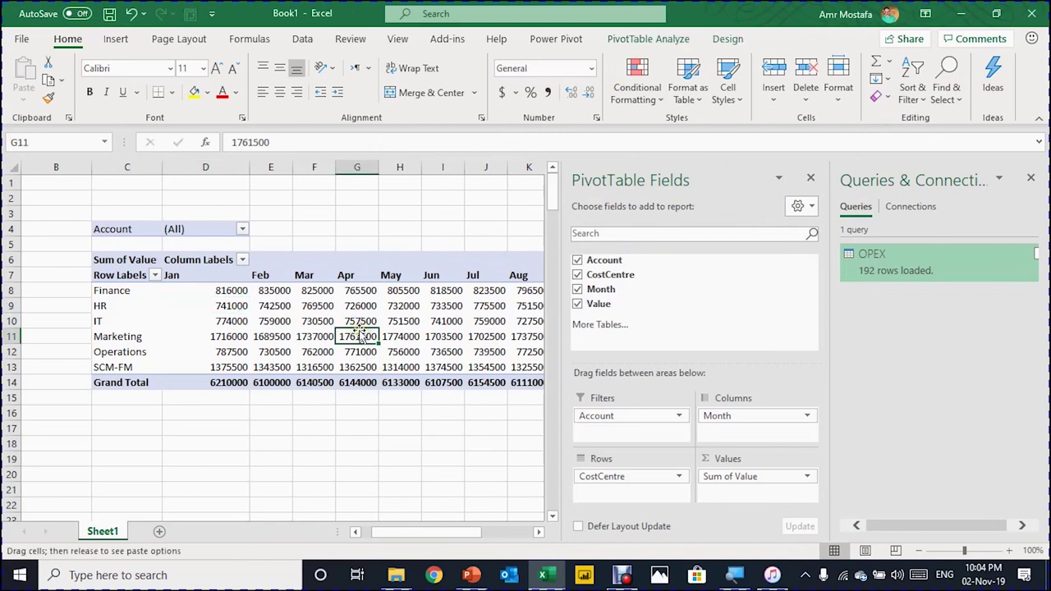
right_click(362, 337)
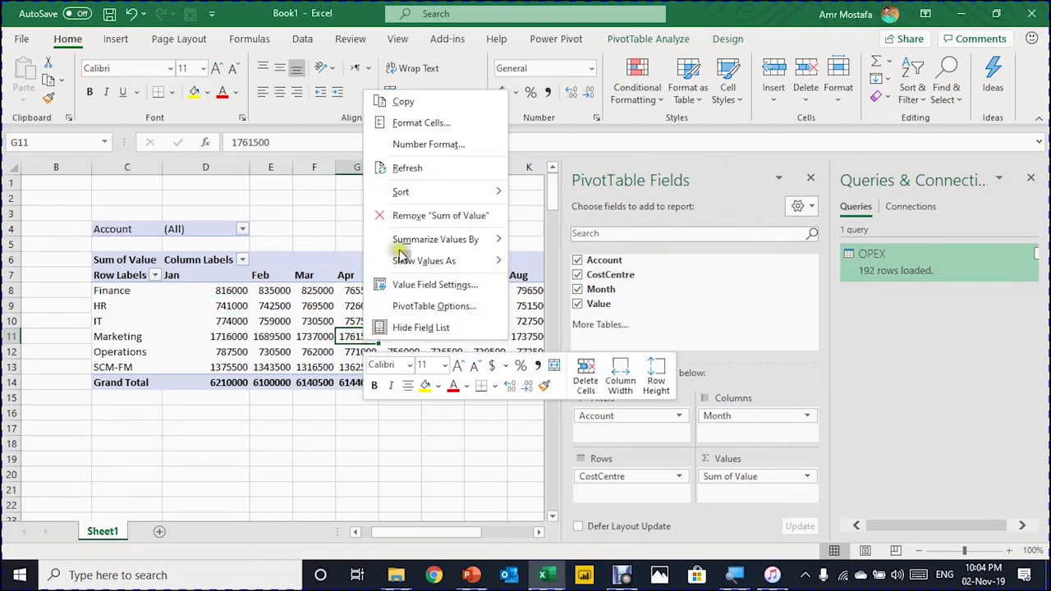
click(414, 171)
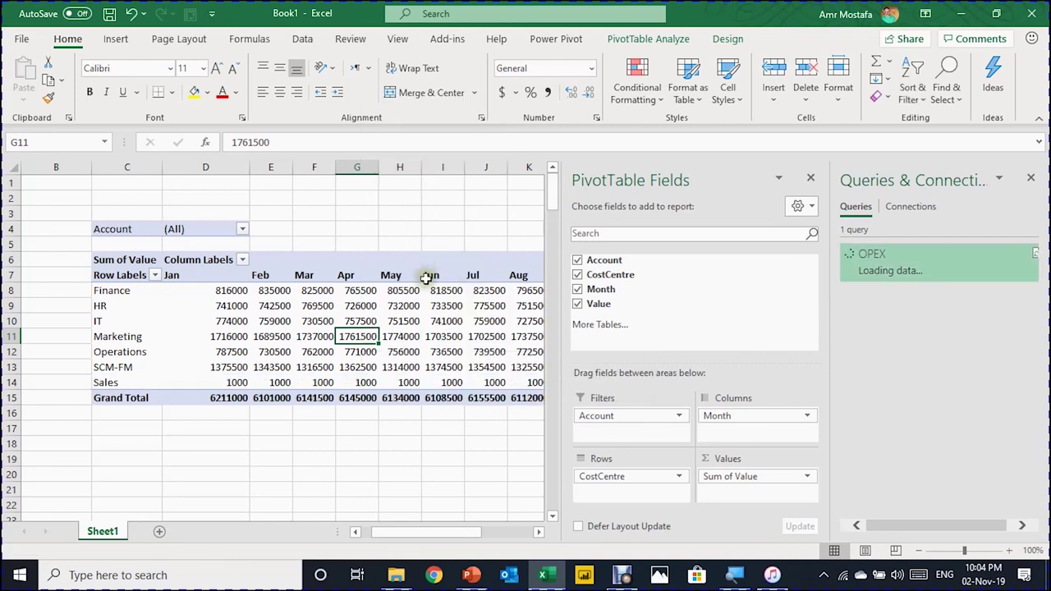
Examine the Sales row of the refreshed PivotTable across all months and its grand total.
click(234, 381)
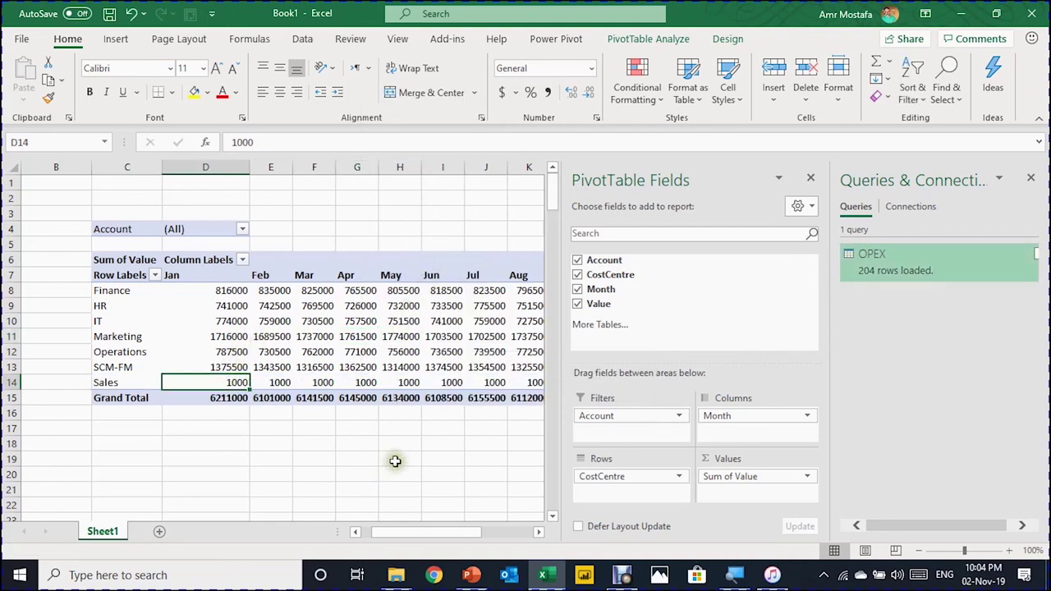
key(Left)
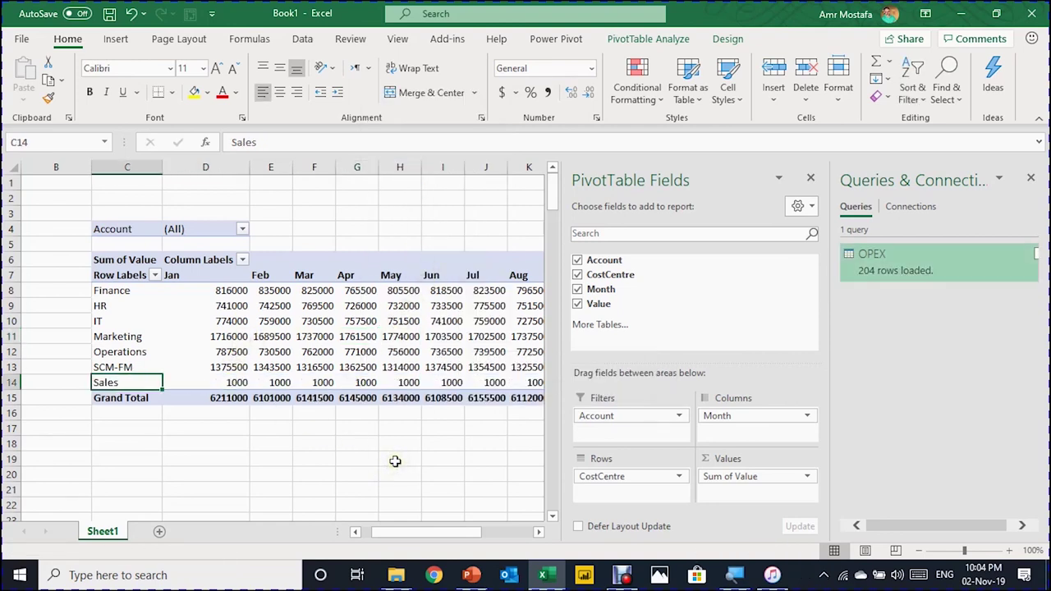
key(Right)
key(Right)
key(Right)
key(Right)
key(Right)
key(Right)
key(Right)
key(Right)
key(Right)
key(Right)
key(Right)
key(Right)
key(Right)
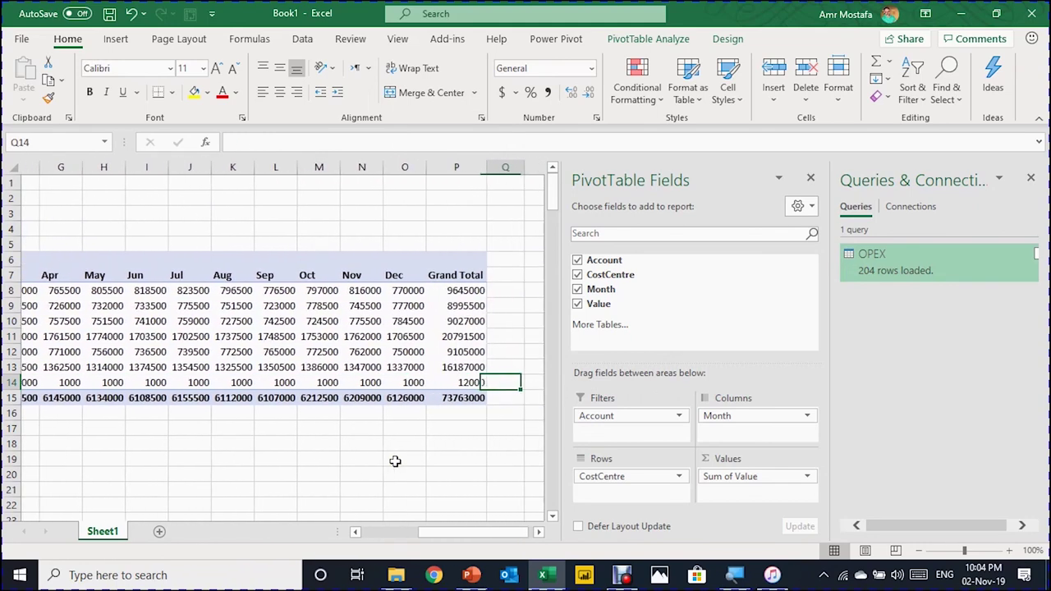
key(Left)
key(Left)
key(Left)
key(Left)
key(Left)
key(Left)
key(Left)
key(Left)
key(Left)
key(Left)
key(Left)
key(Left)
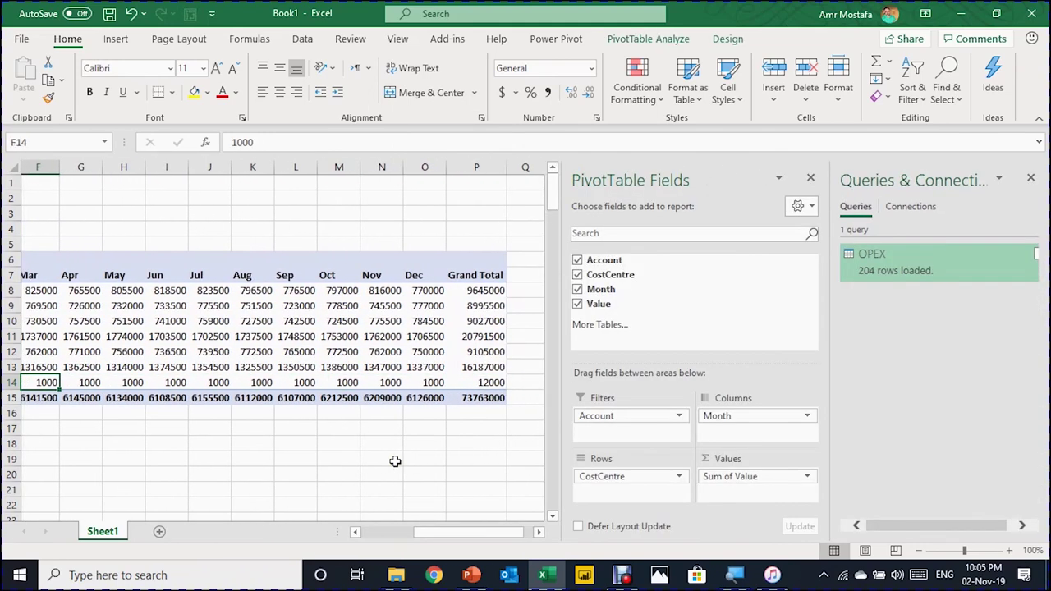
key(Left)
key(Left)
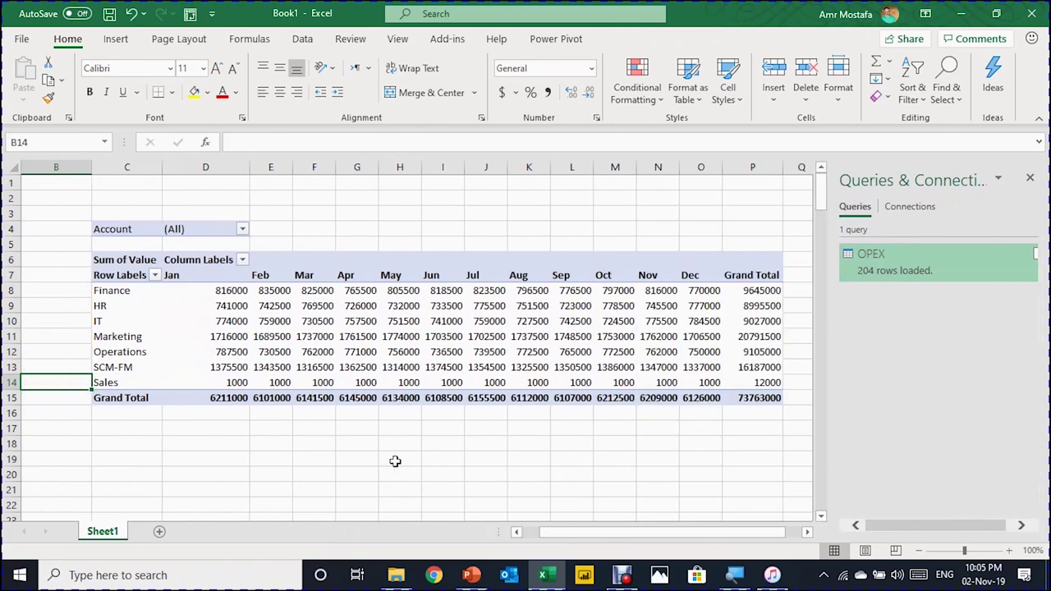
key(Right)
key(Right)
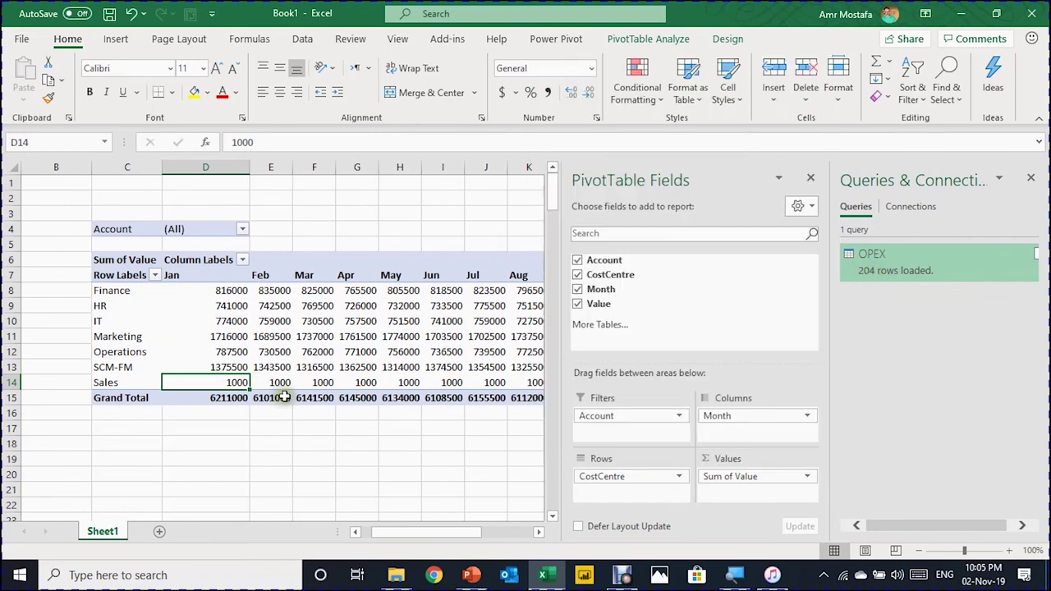
mouse_move(271, 361)
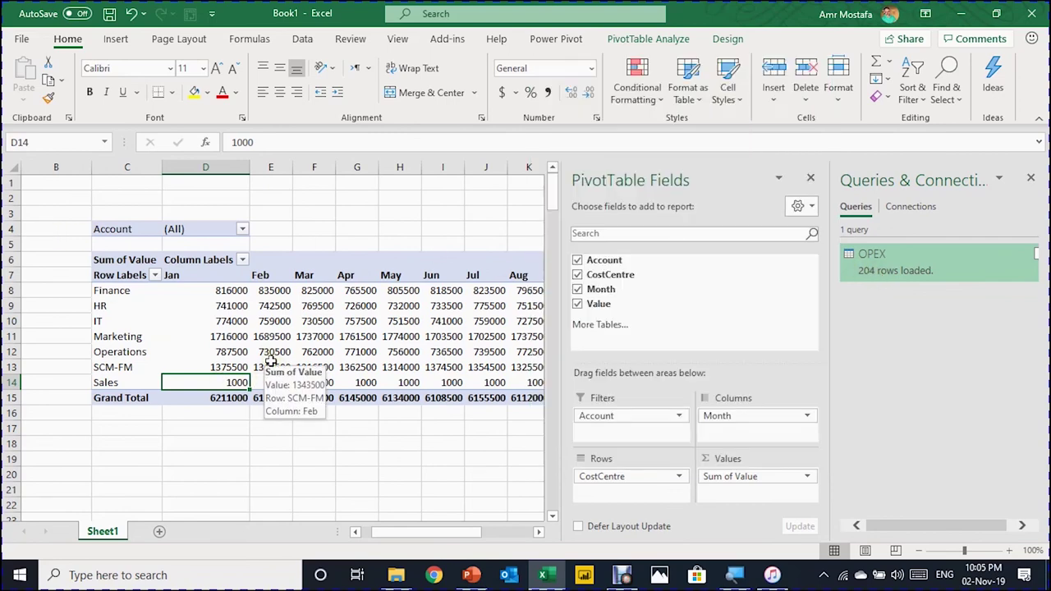